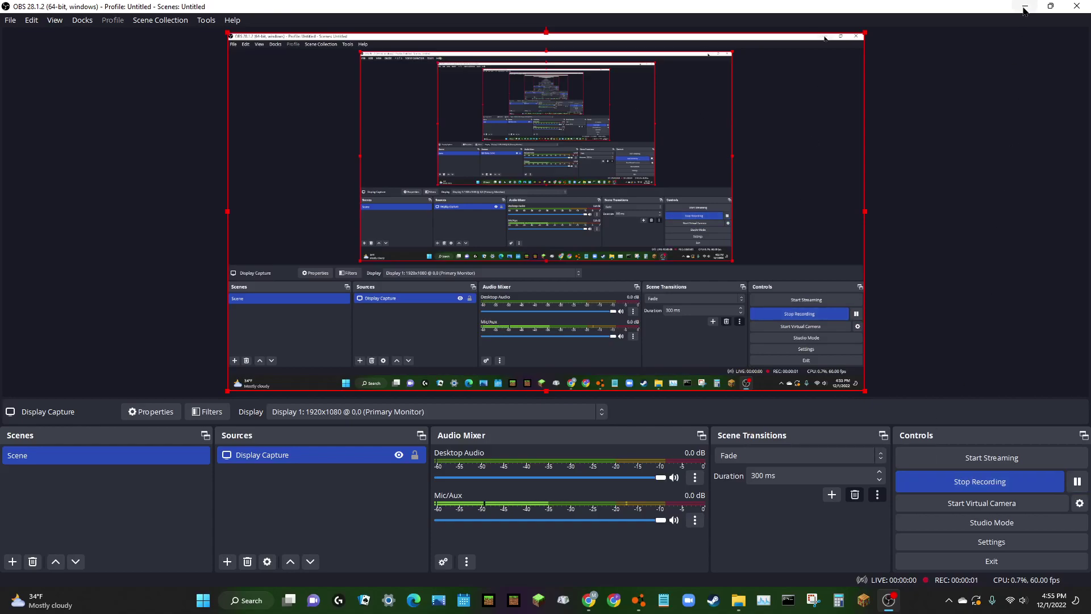
Minimize OBS Studio so the Discord direct-message chat in the browser shows
left_click(1024, 7)
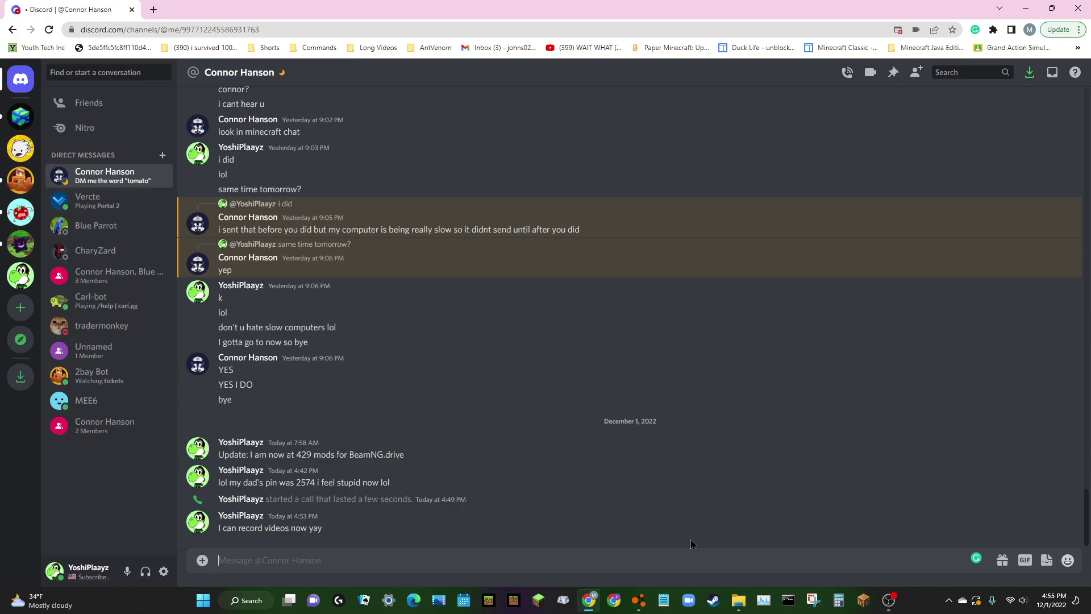
Bring BeamNG.drive to the front, showing the blue car's parts list with Chargespeed Spoiler
type("0")
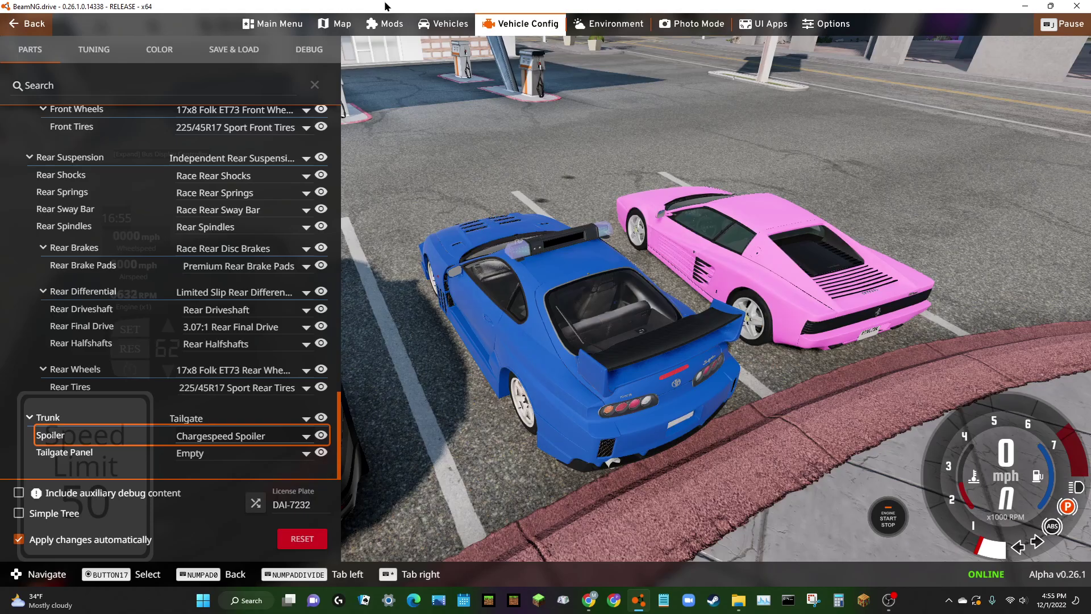
Close Vehicle Config so the radial Main menu appears over the parked cars
key("Escape")
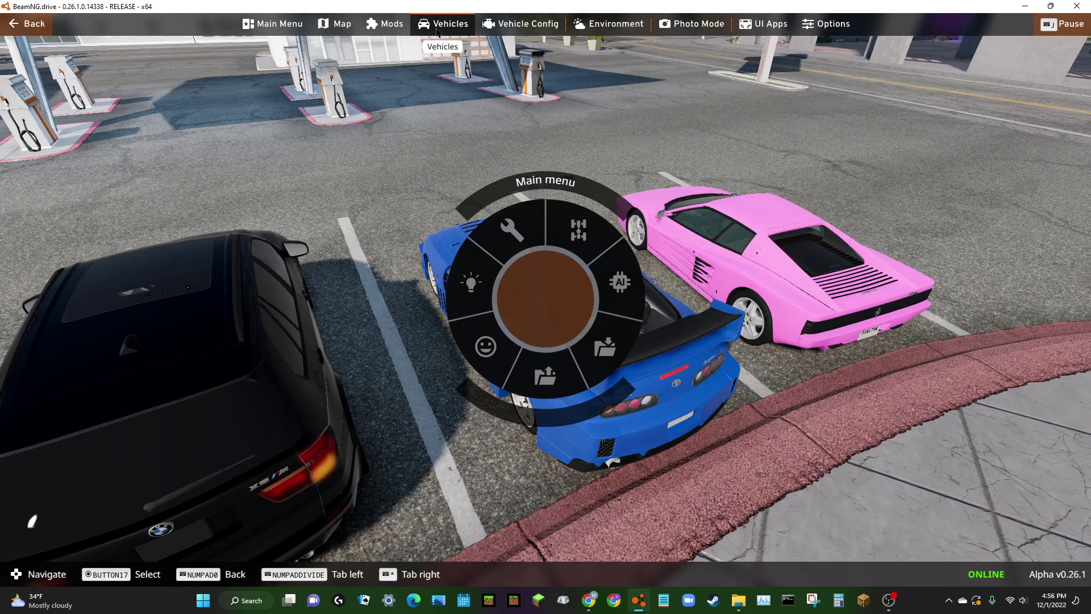
scroll(437, 32, "up", 1)
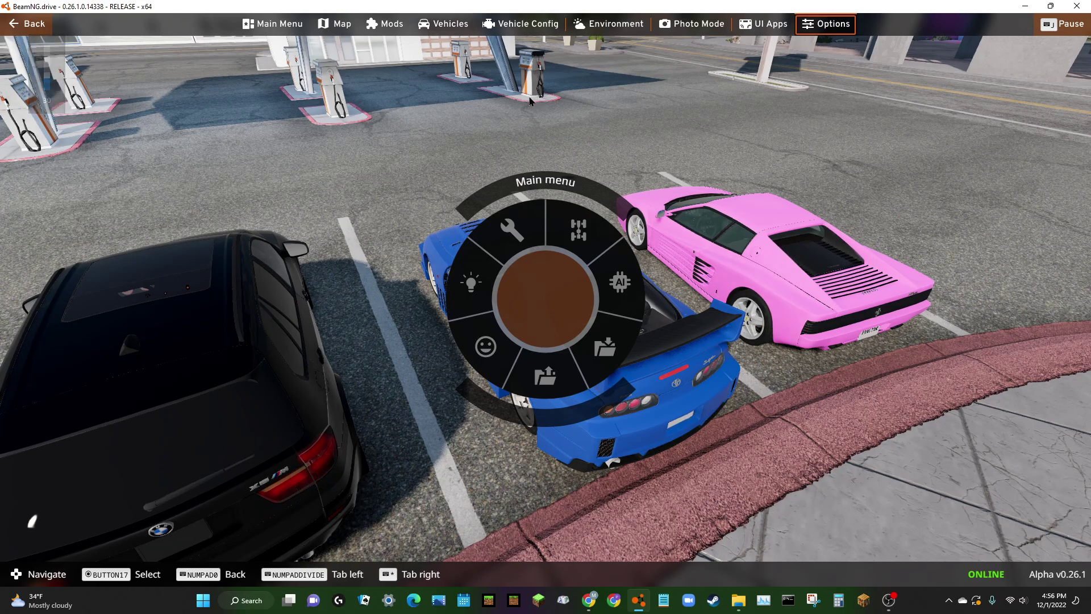
Lower the Master audio volume from 100 to 30 in Options, then return to the Main menu ring
left_click(797, 34)
left_click(54, 192)
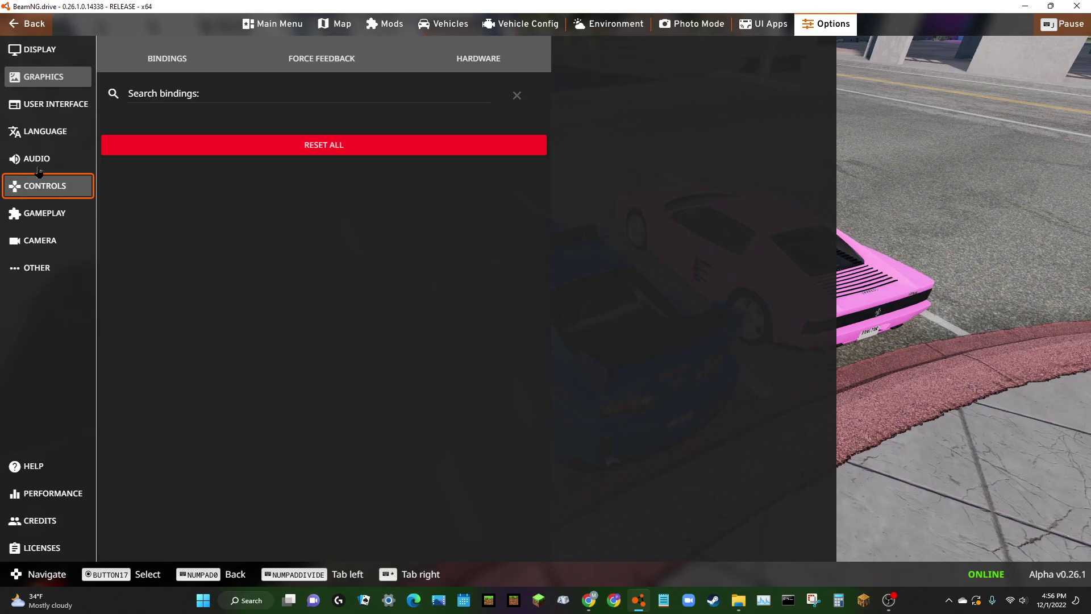
left_click(37, 160)
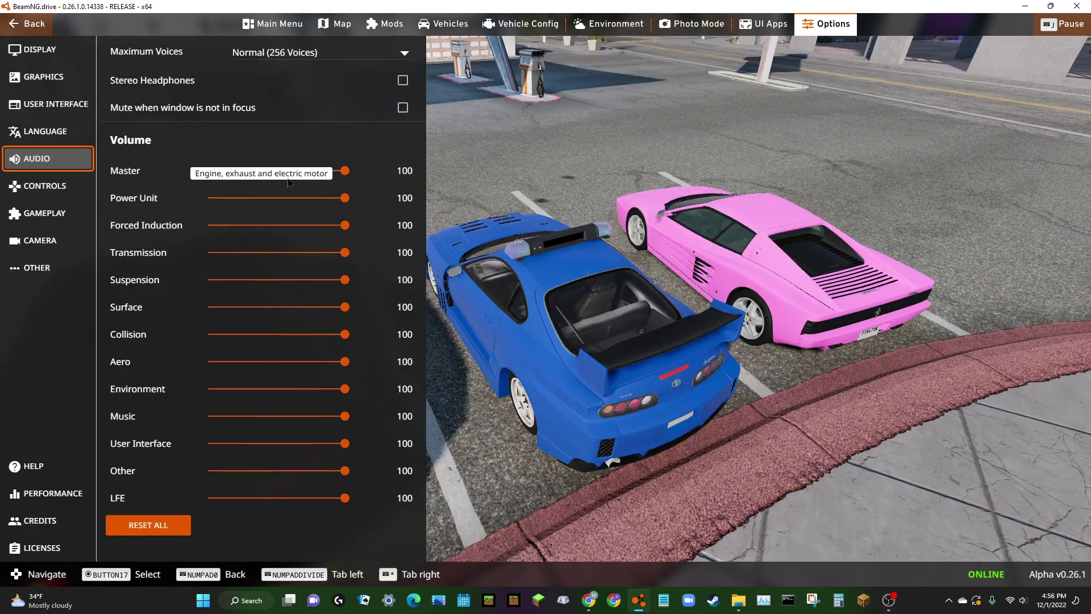
left_click_drag(305, 170, 252, 177)
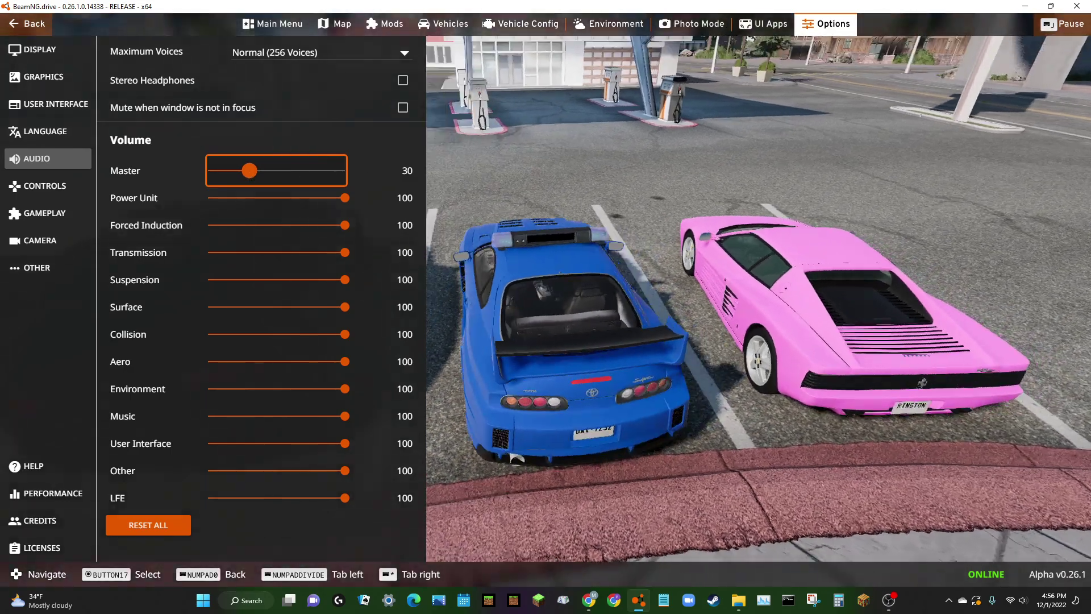
key("e")
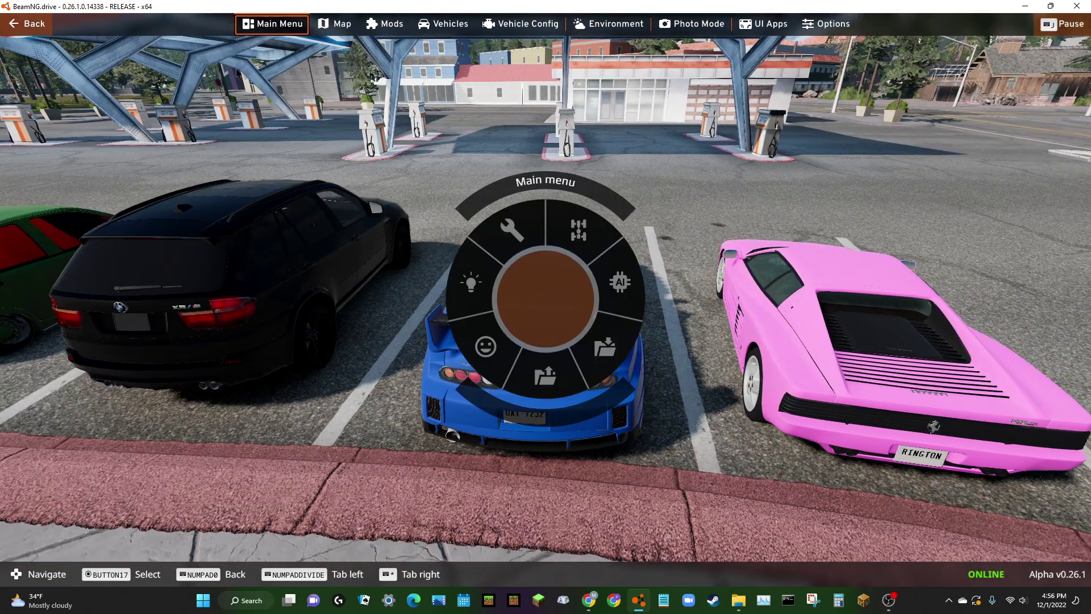
Load Freeroam on the Grid, Small, Pure map at the Default spawn point
key("Return")
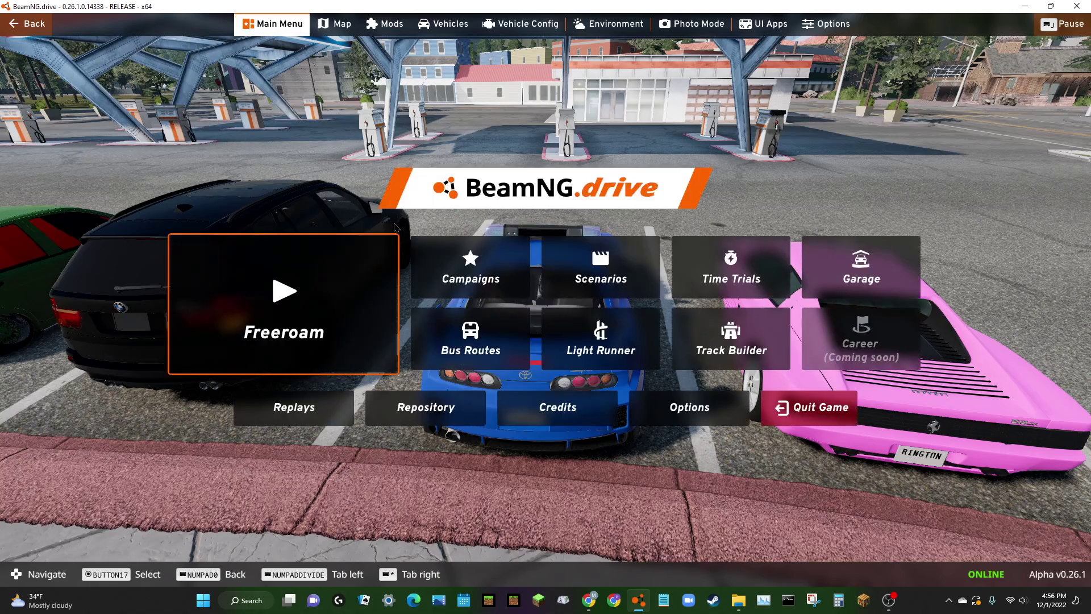
left_click(271, 293)
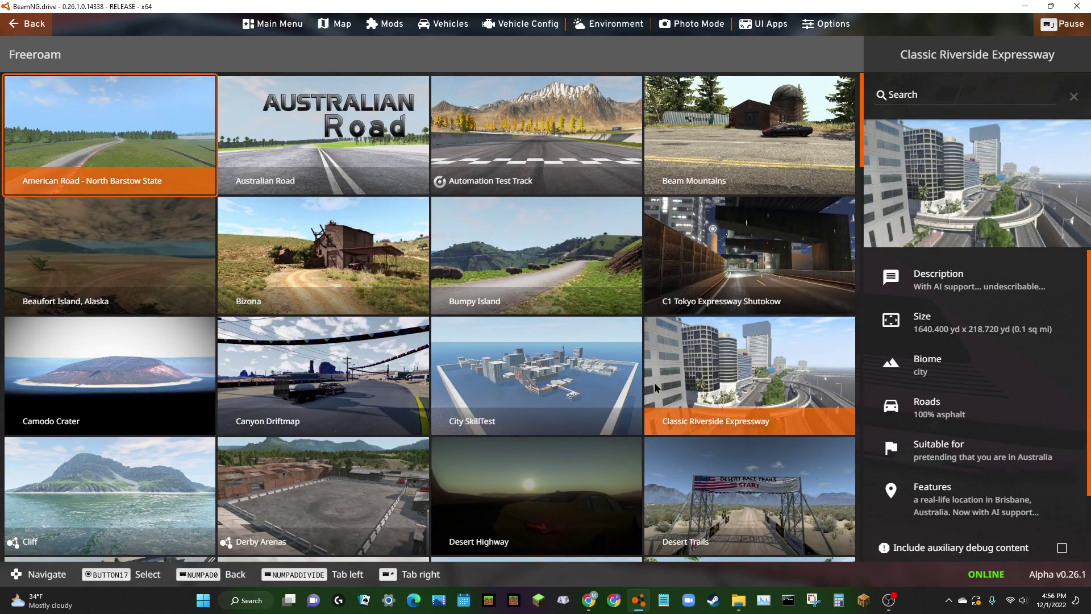
scroll(655, 388, "down", 7)
scroll(655, 388, "down", 7)
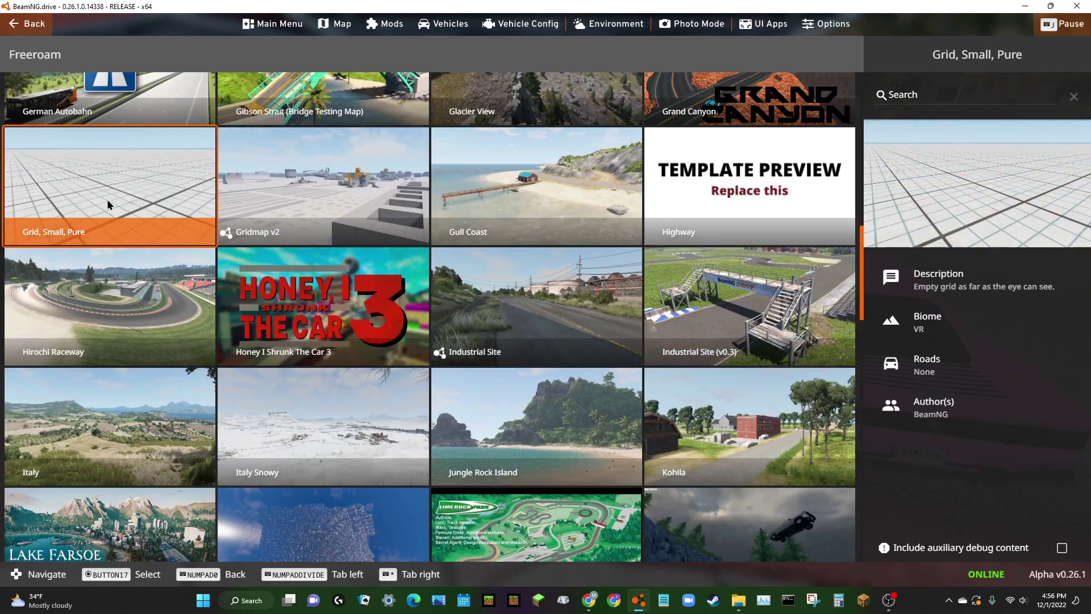
left_click(107, 200)
key("XF86AudioLowerVolume")
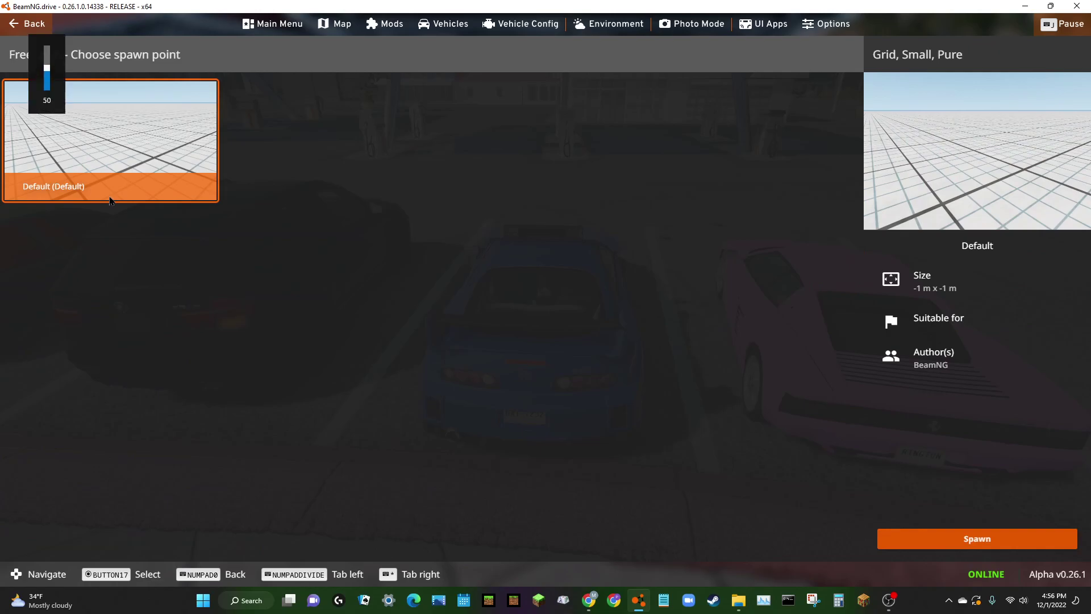
left_click(963, 539)
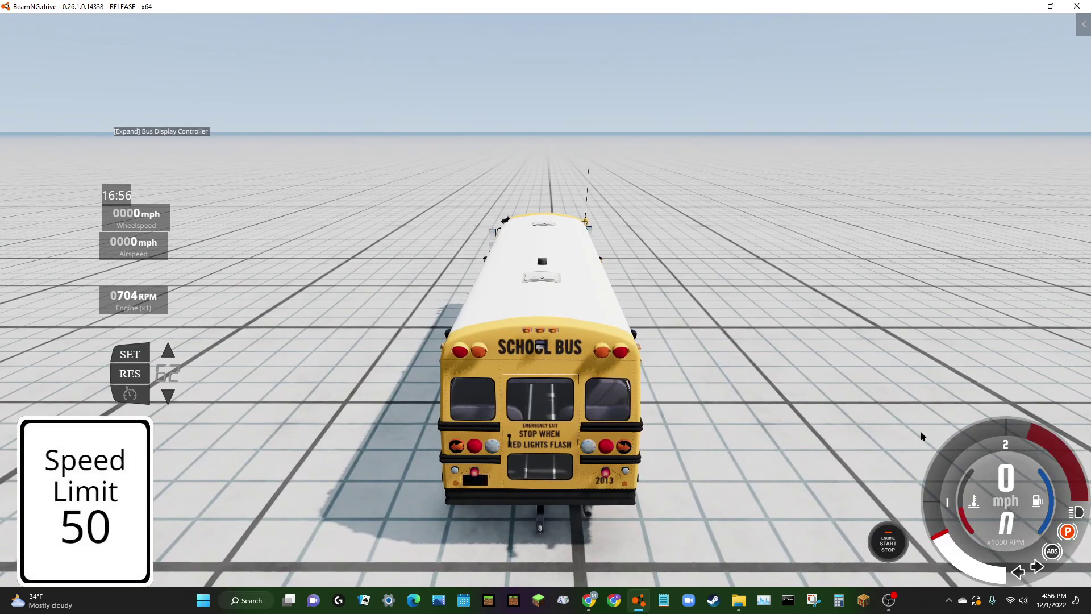
Orbit the camera from the school bus's rear left to its front, then bring up the menu
mouse_move(921, 436)
left_mouse_down()
mouse_move(396, 209)
mouse_move(390, 221)
mouse_move(29, 230)
mouse_move(470, 110)
left_mouse_up()
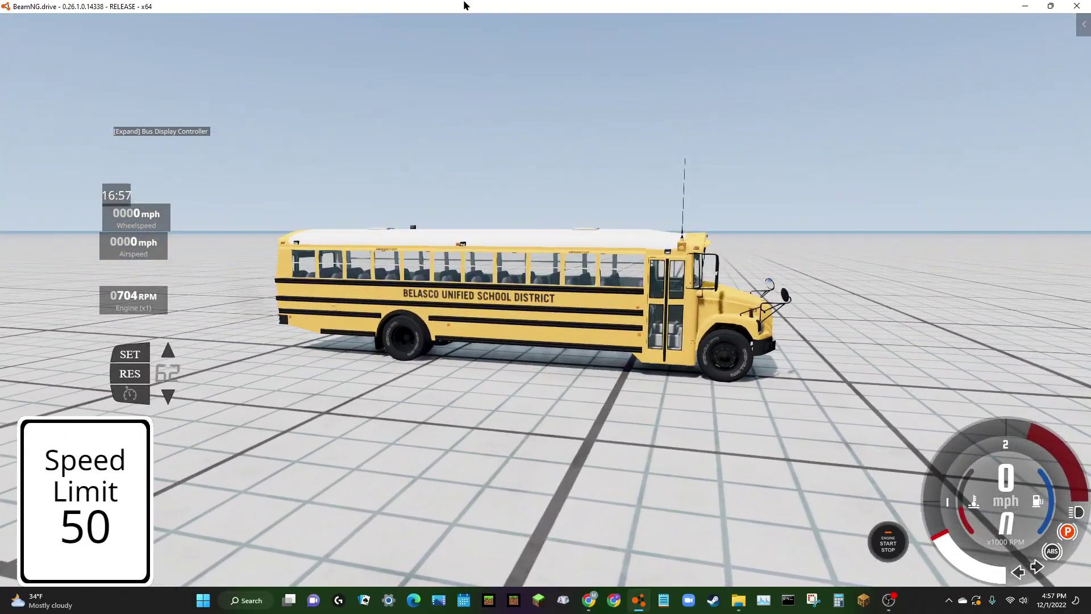
mouse_move(531, 156)
left_mouse_down()
mouse_move(474, 170)
mouse_move(499, 70)
left_mouse_up()
key("Escape")
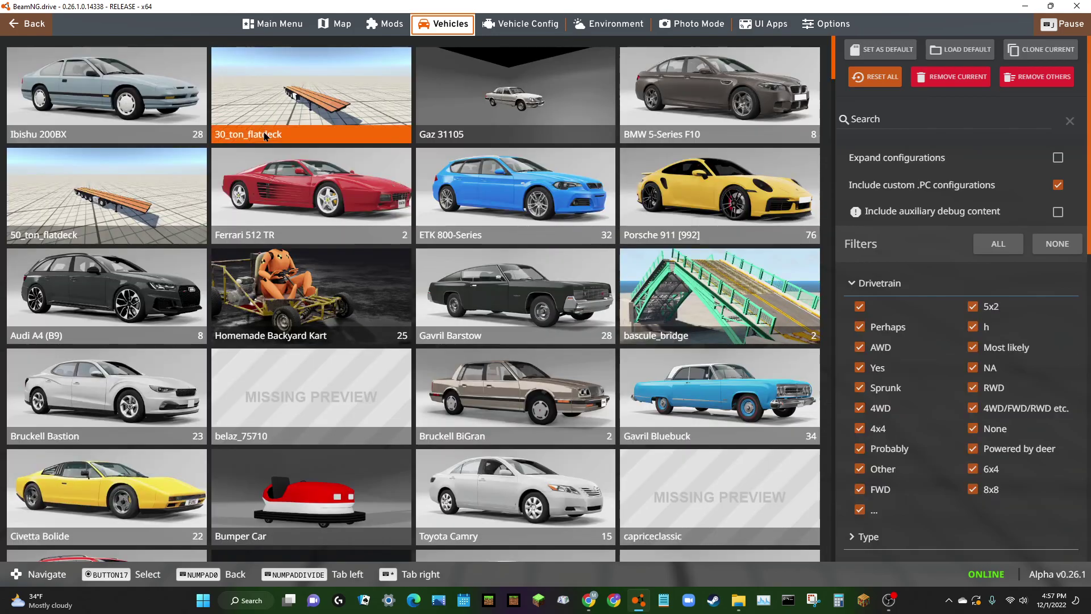
Scroll through the Vehicles grid to locate the Wentward DT40L
scroll(744, 343, "down", 1)
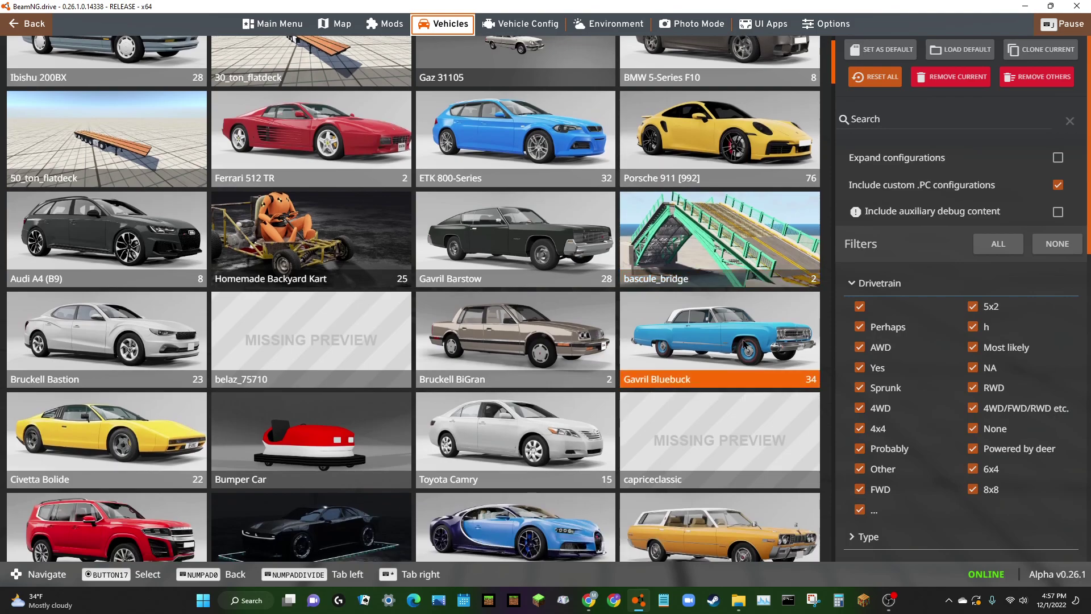
scroll(744, 344, "up", 1)
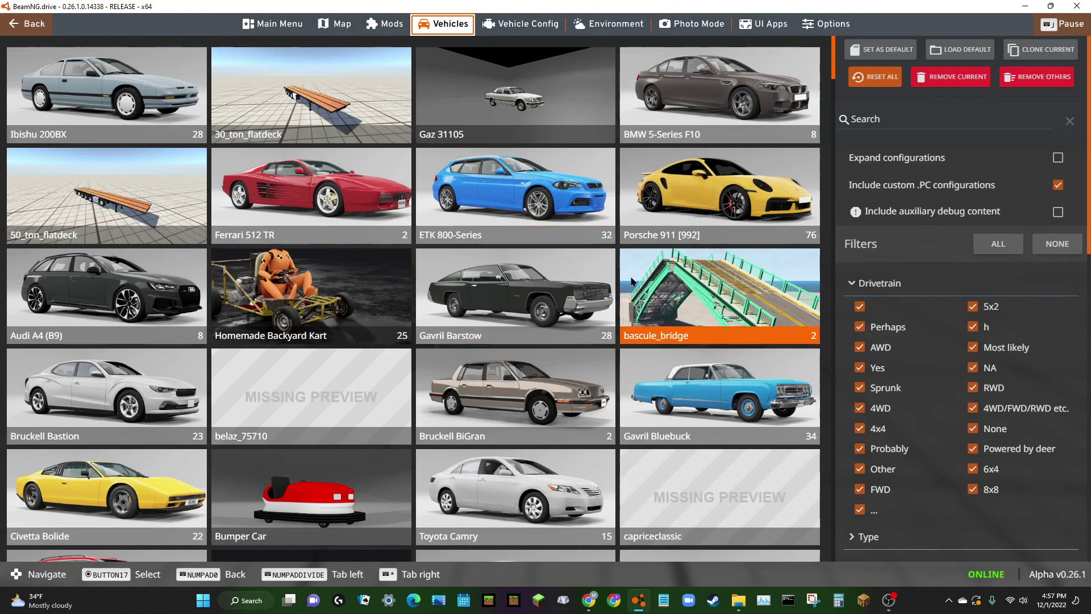
scroll(632, 282, "down", 4)
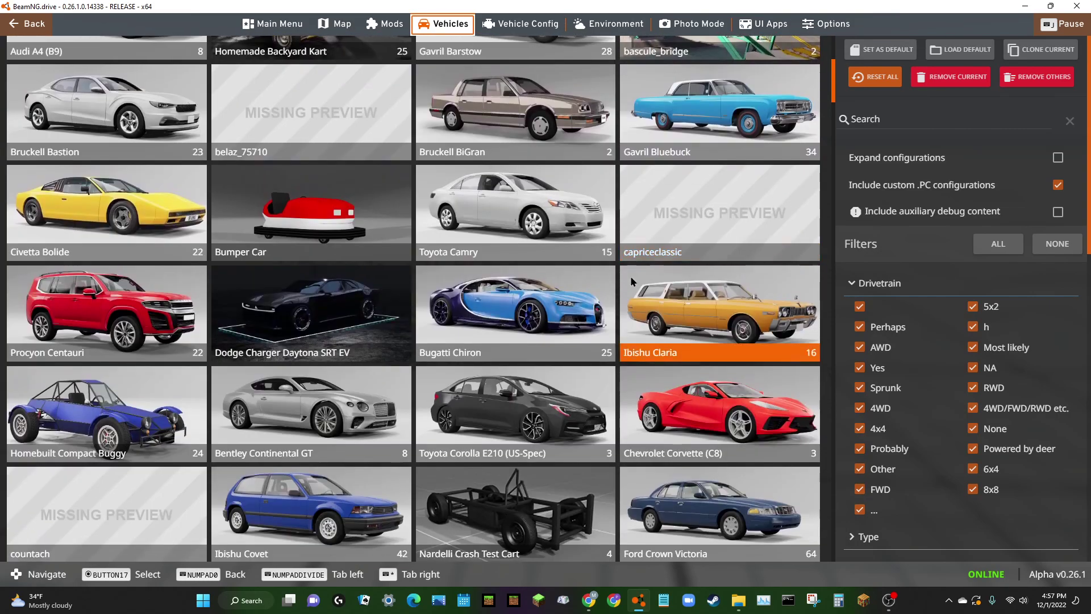
scroll(633, 282, "down", 3)
scroll(632, 282, "down", 1)
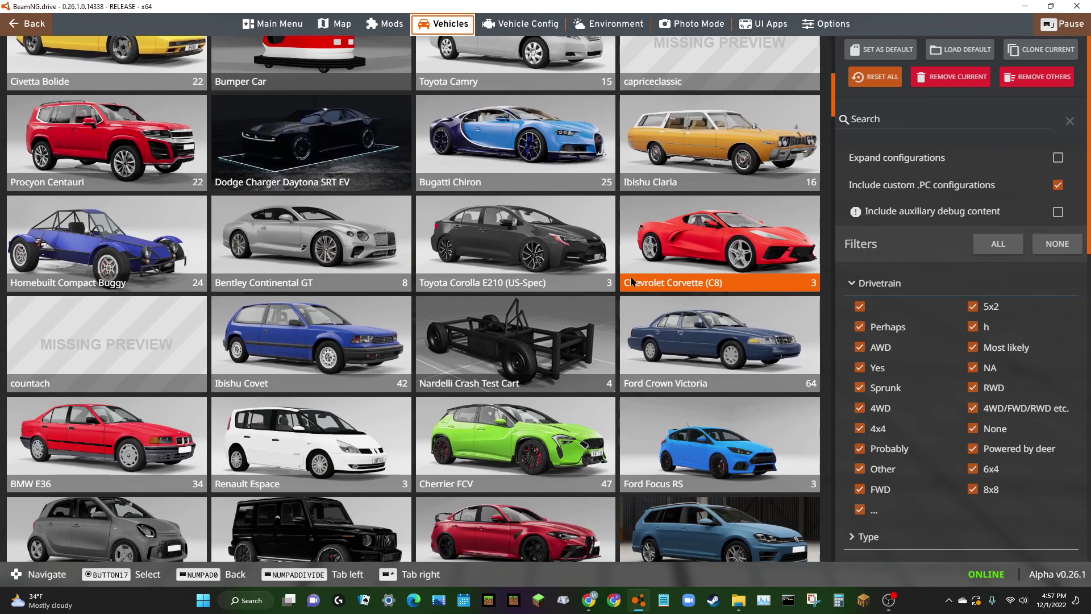
scroll(633, 282, "down", 1)
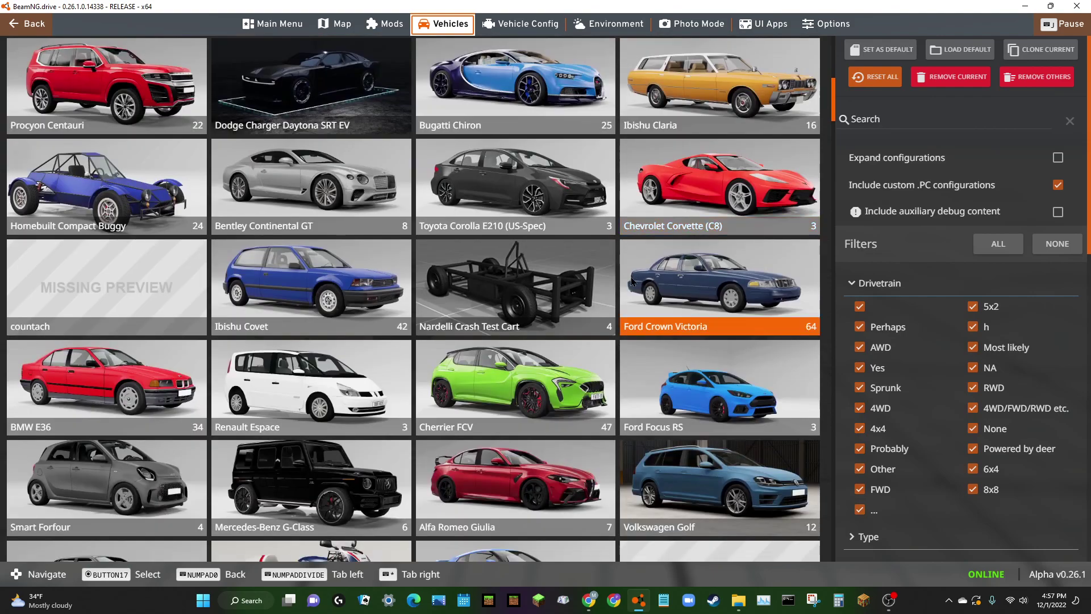
scroll(632, 282, "down", 1)
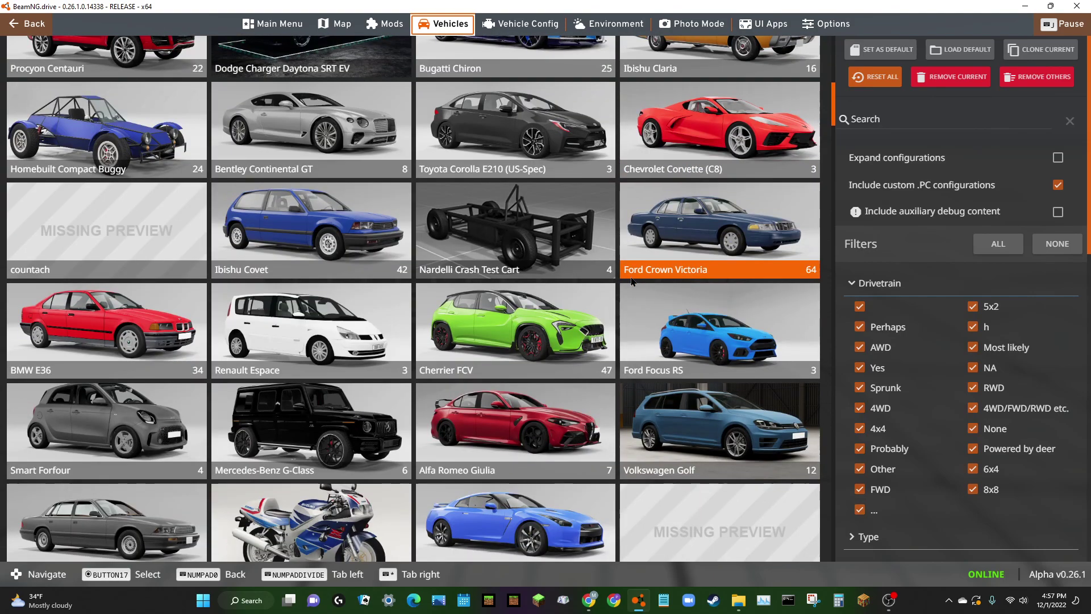
scroll(632, 282, "down", 2)
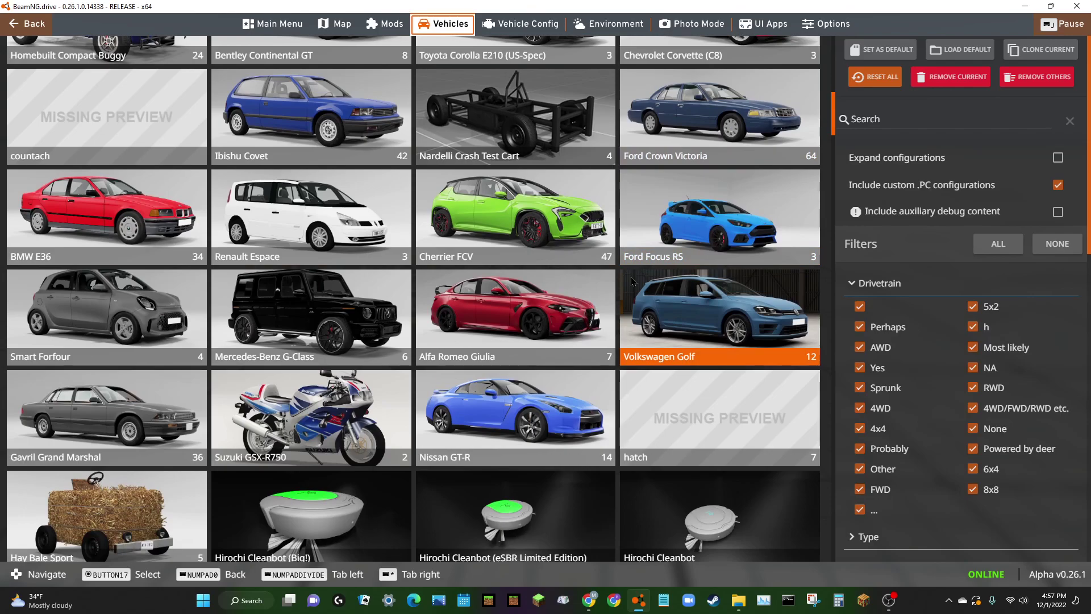
scroll(632, 282, "down", 4)
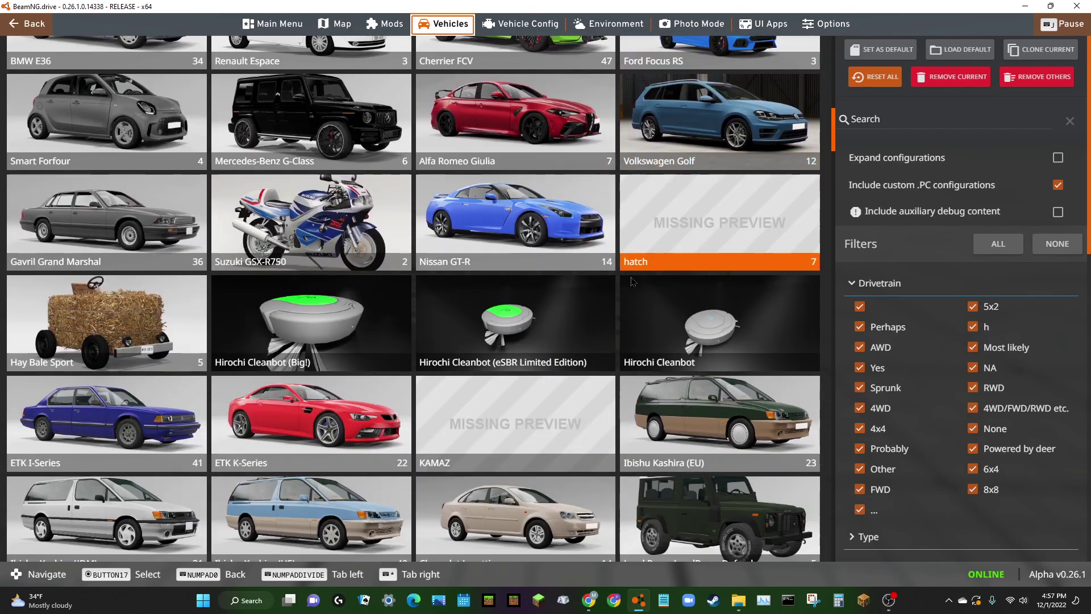
scroll(633, 282, "down", 3)
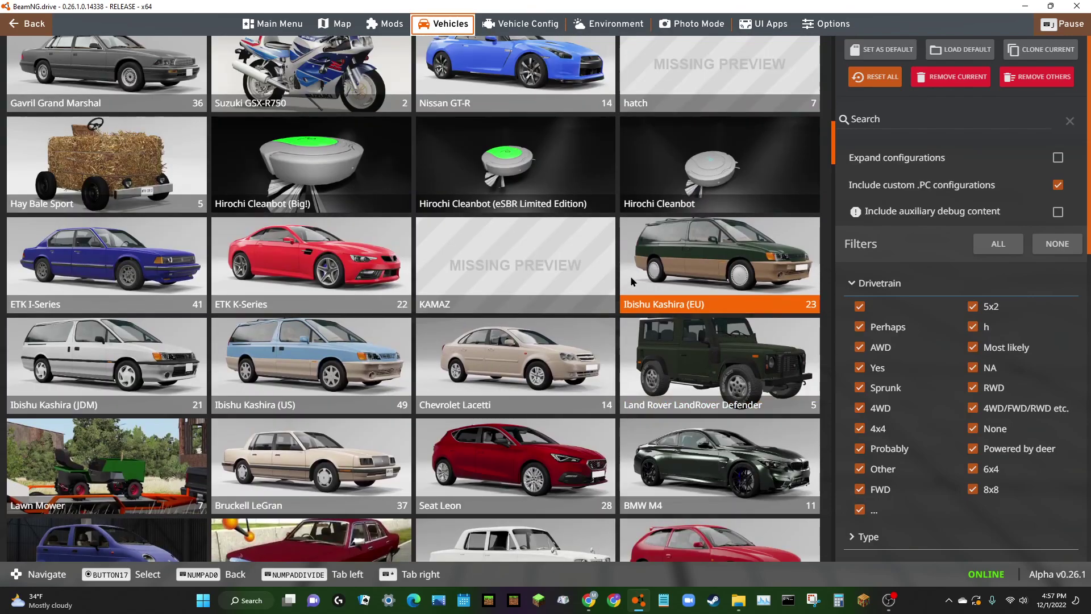
scroll(632, 282, "down", 2)
scroll(632, 282, "up", 2)
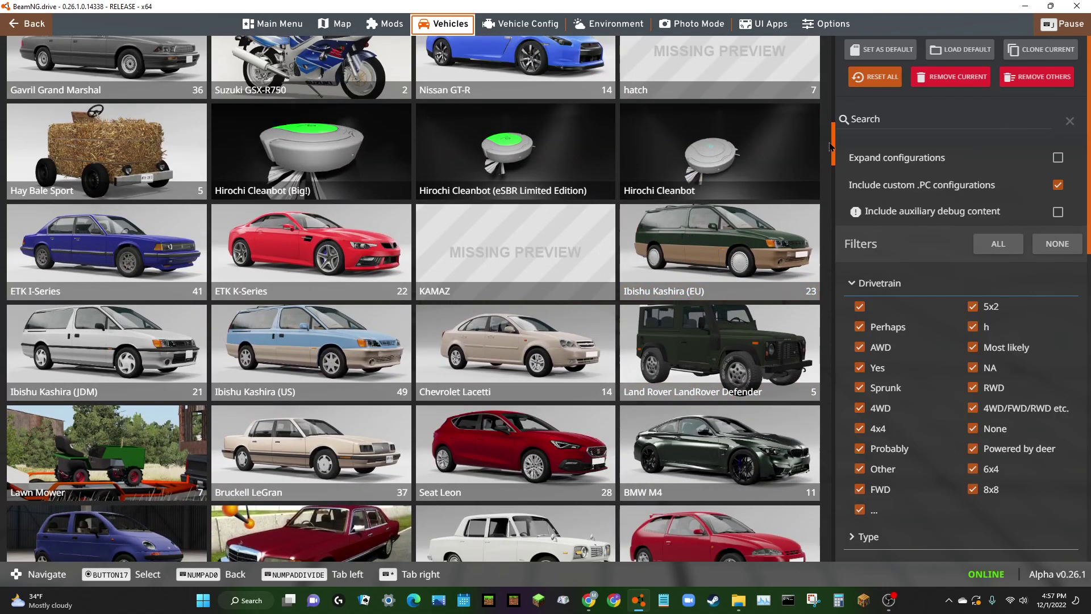
left_click_drag(840, 153, 784, 557)
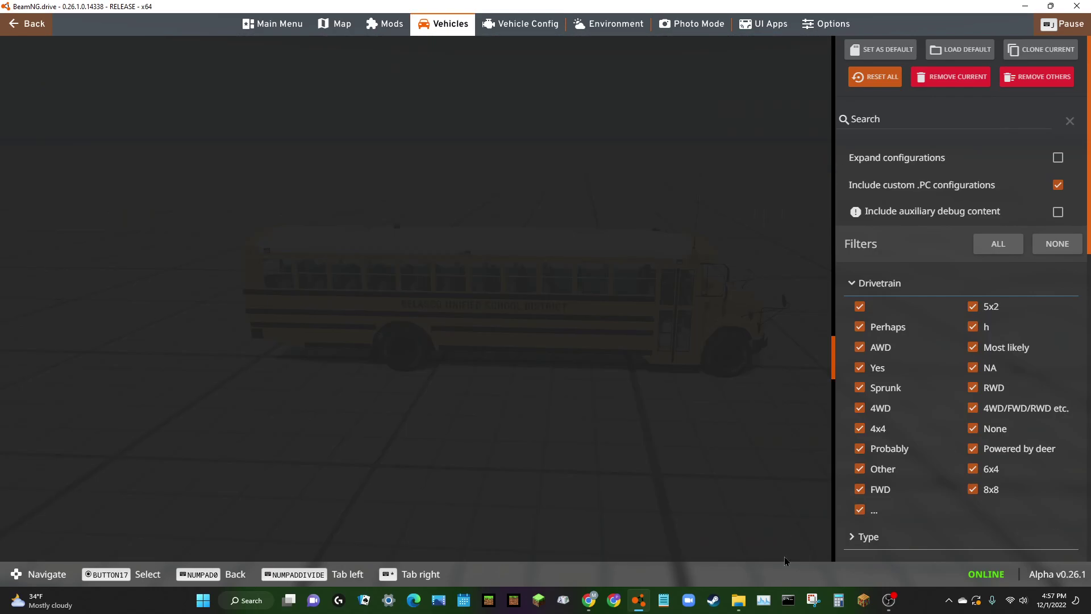
scroll(640, 421, "up", 15)
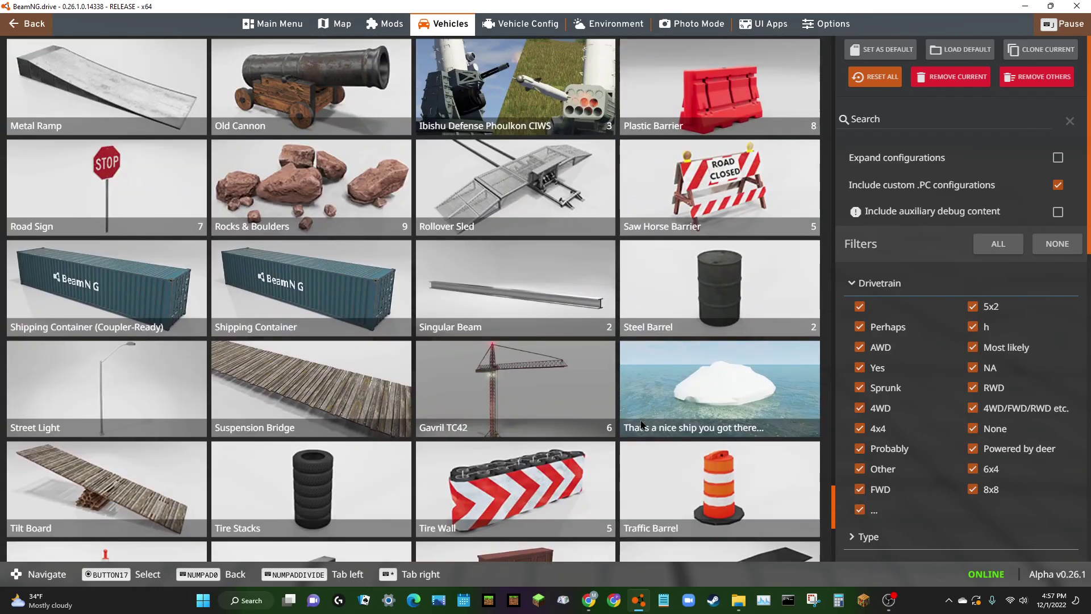
scroll(646, 416, "up", 15)
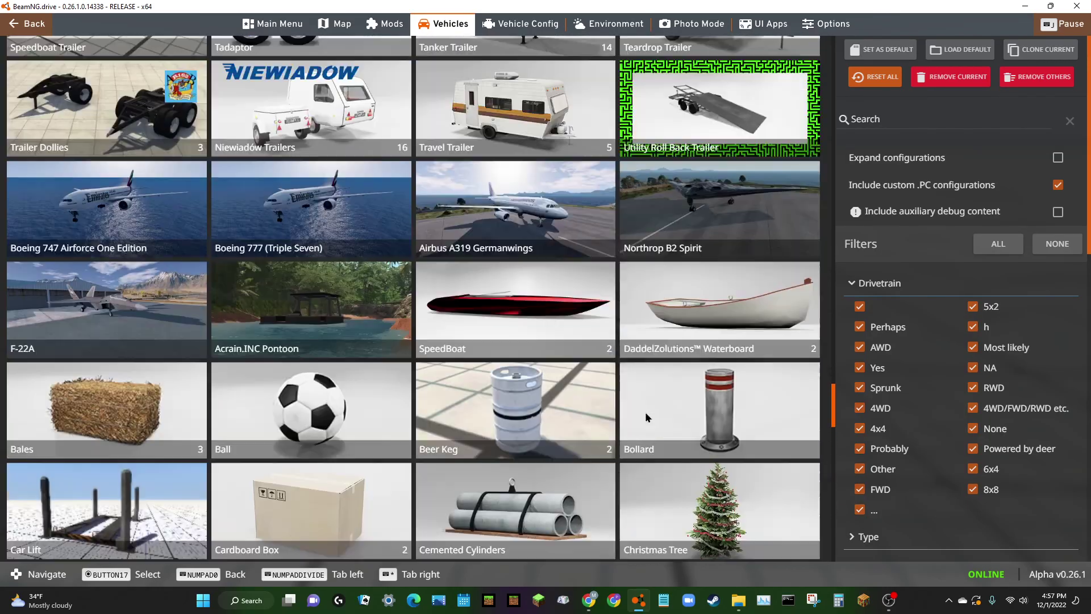
scroll(646, 418, "up", 10)
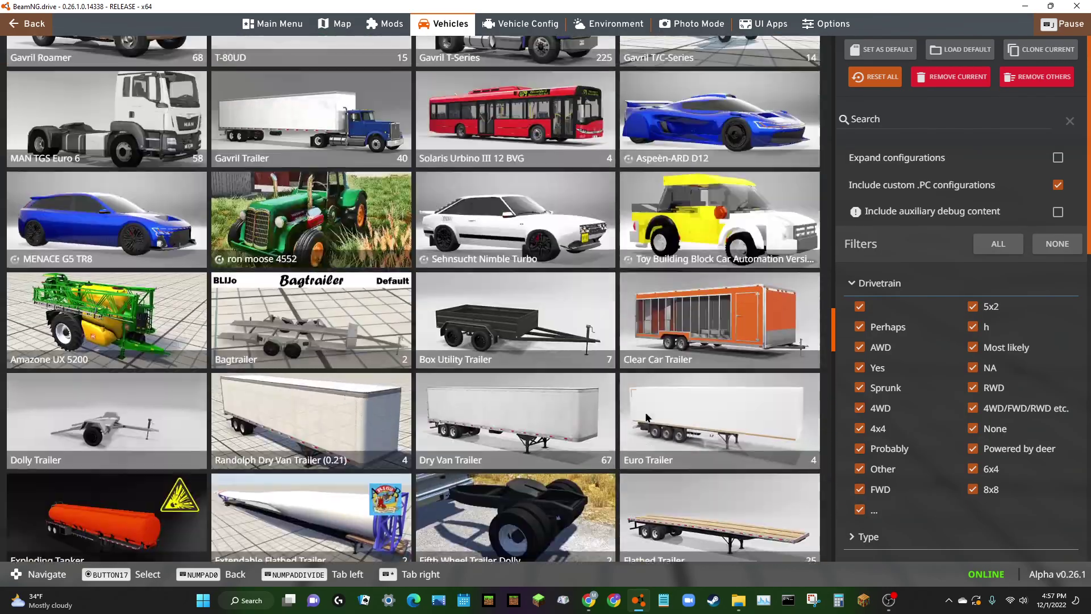
scroll(646, 416, "up", 10)
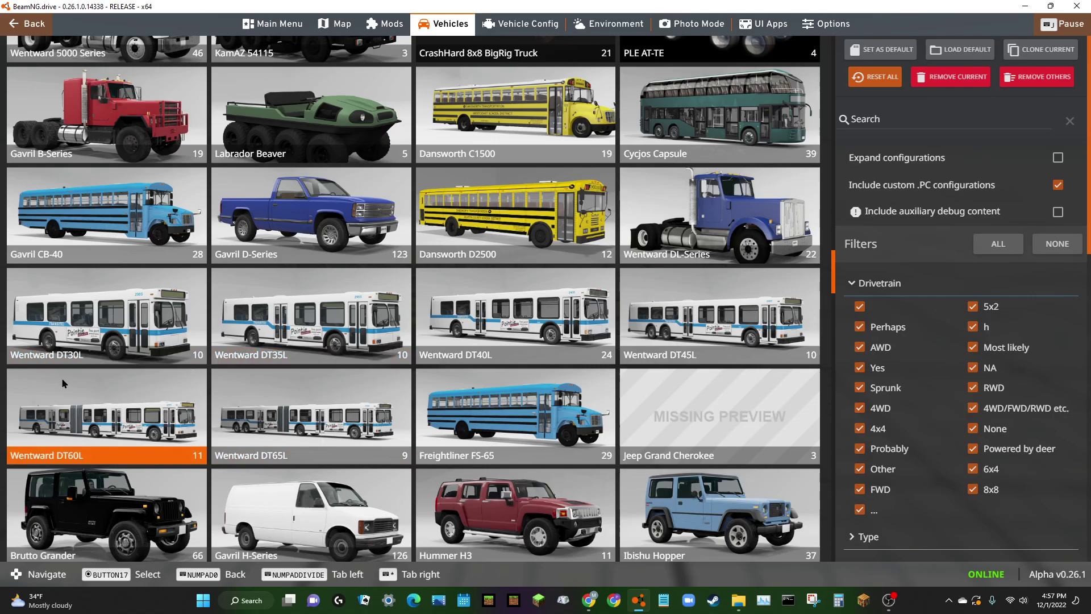
Choose the DT40L City configuration and use it to replace the school bus
left_click(609, 356)
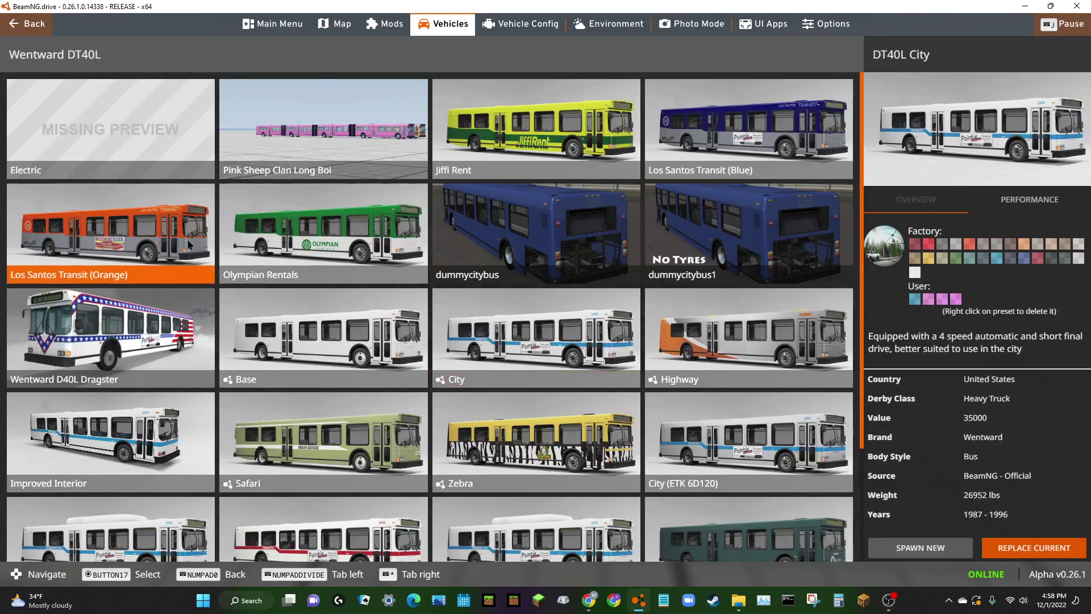
scroll(318, 449, "down", 1)
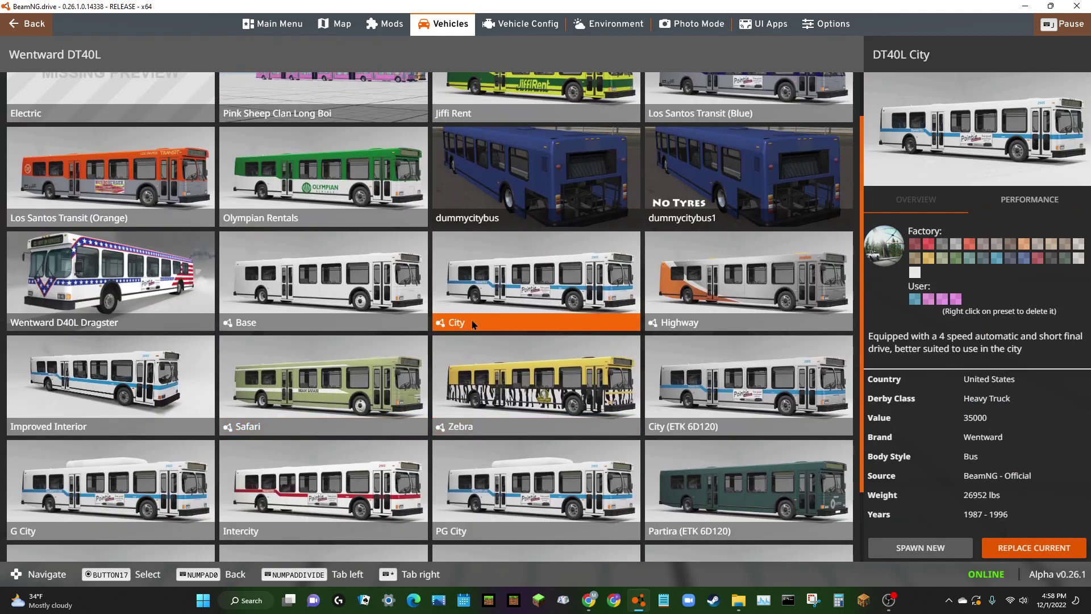
left_click(989, 550)
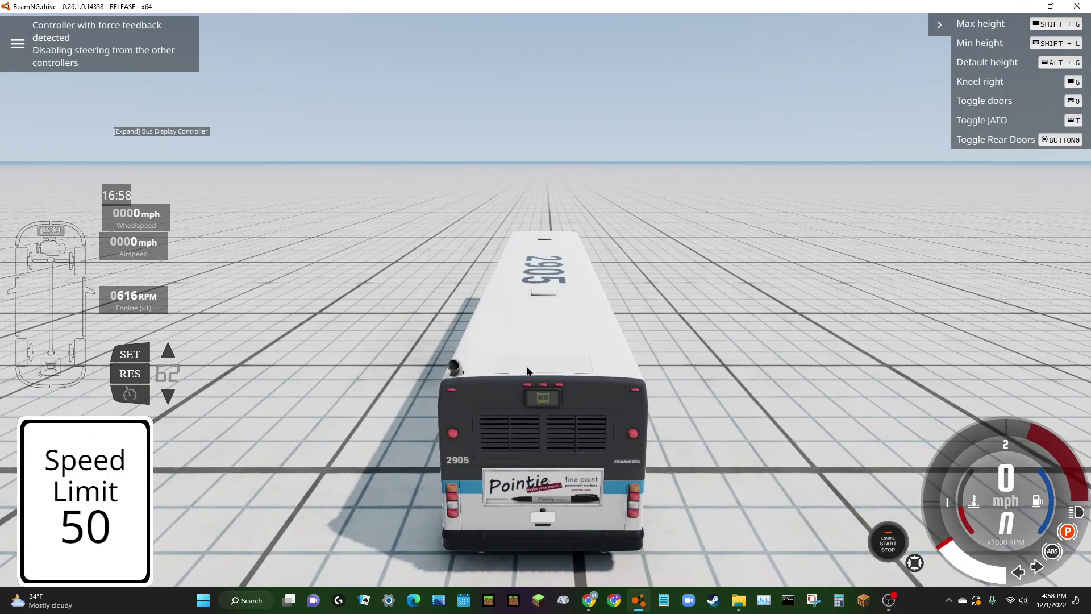
Orbit around the DT40L City bus from several sides, hiding and restoring the bus commands list
left_click_drag(528, 371, 502, 366)
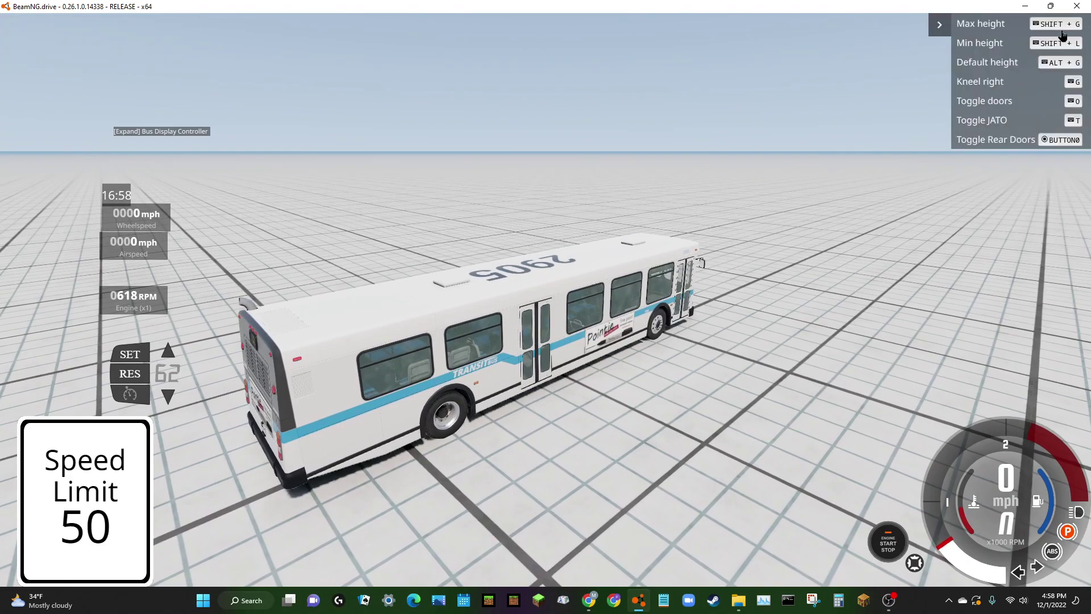
left_click(946, 31)
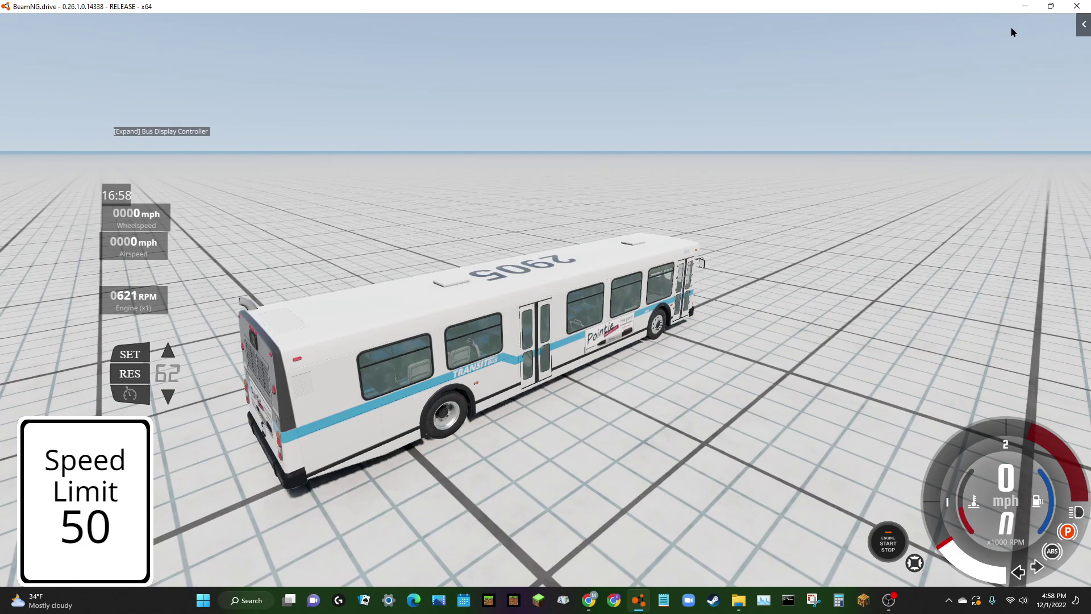
left_click(1083, 25)
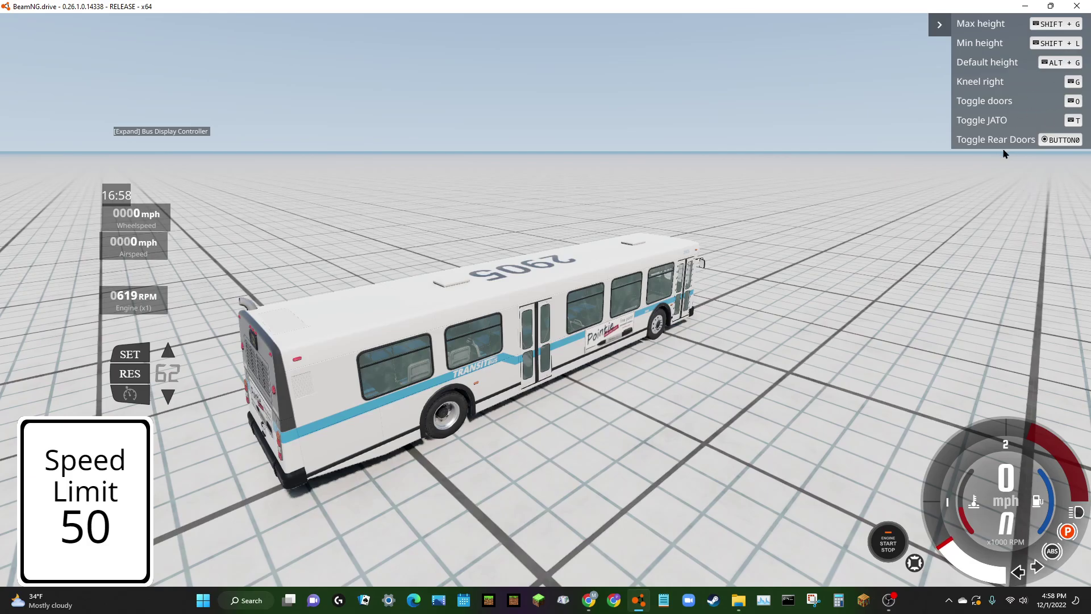
mouse_move(704, 186)
left_mouse_down()
mouse_move(636, 165)
mouse_move(1083, 166)
left_mouse_up()
mouse_move(648, 173)
left_mouse_down()
mouse_move(648, 205)
mouse_move(696, 173)
left_mouse_up()
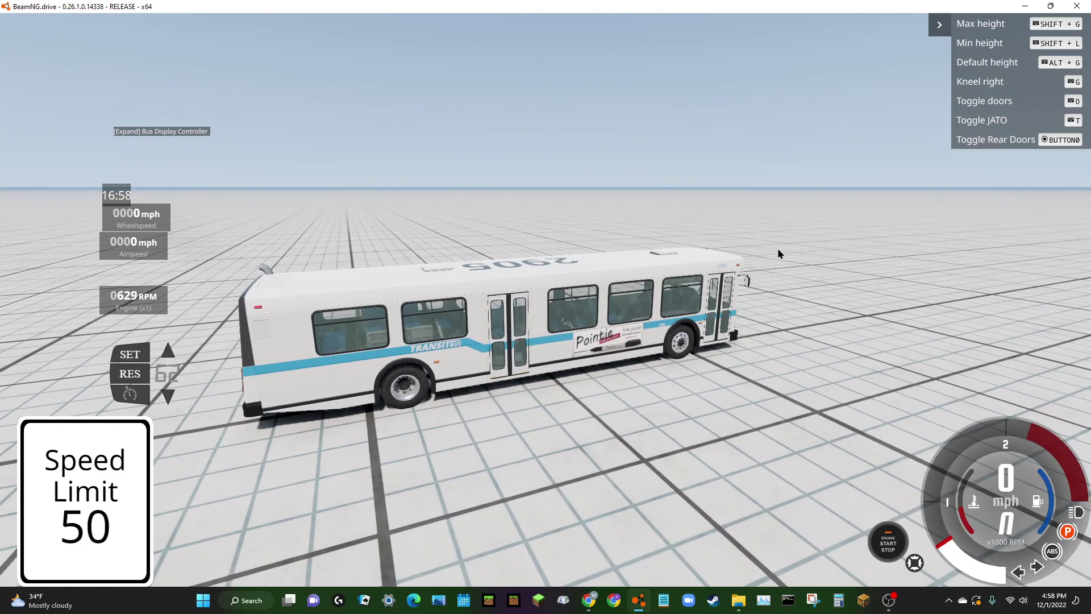
left_click_drag(952, 176, 739, 182)
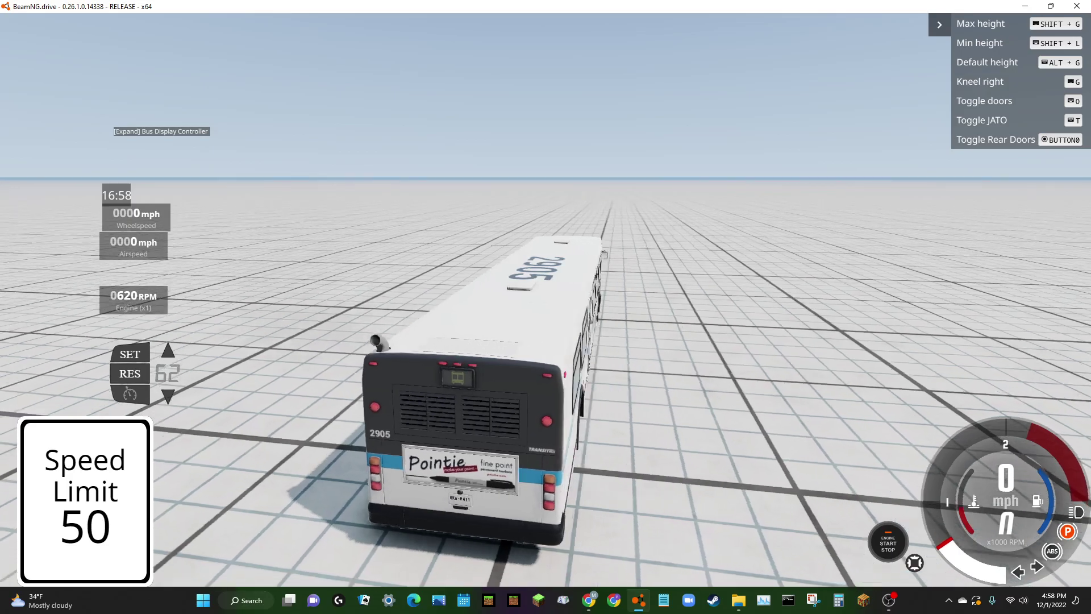
mouse_move(852, 170)
left_mouse_down()
mouse_move(1004, 148)
mouse_move(894, 193)
mouse_move(835, 171)
mouse_move(887, 182)
left_mouse_up()
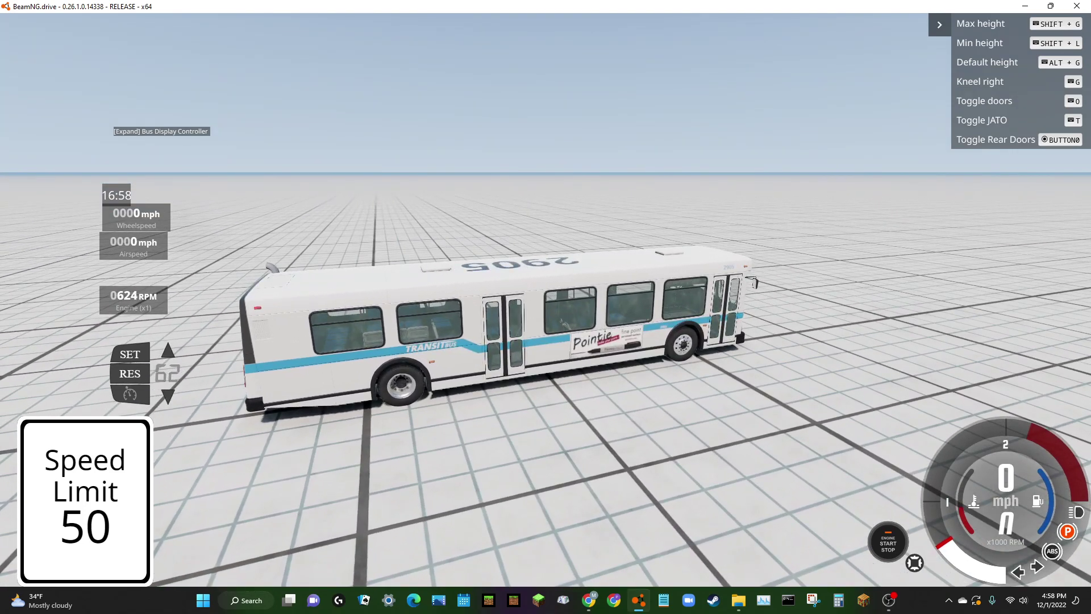
Open the bus's front and middle doors, then raise the Master volume to 45 and resume
key("o")
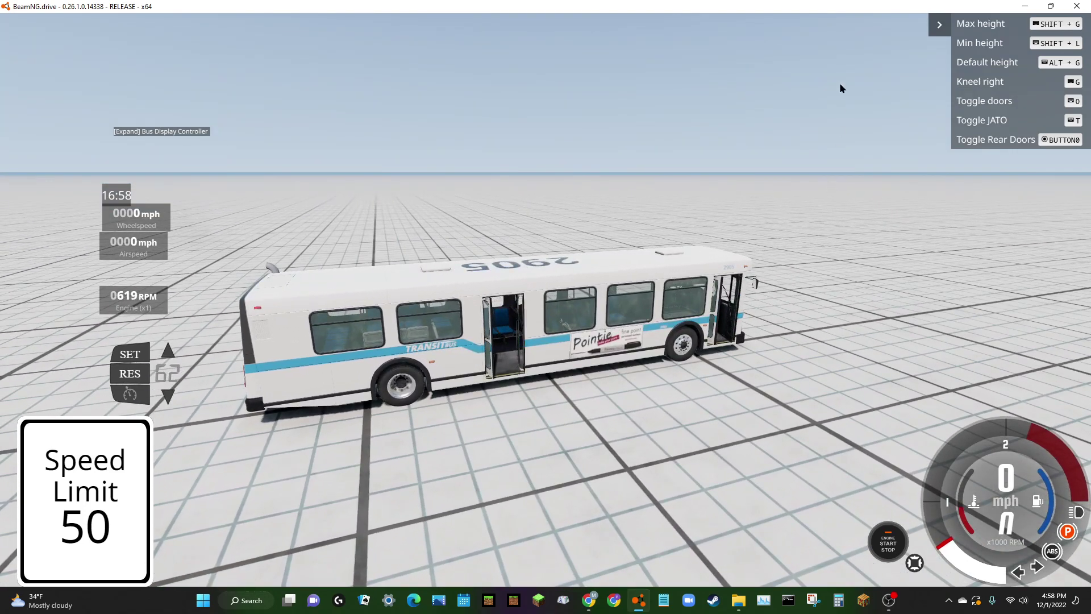
key("Escape")
left_click(826, 23)
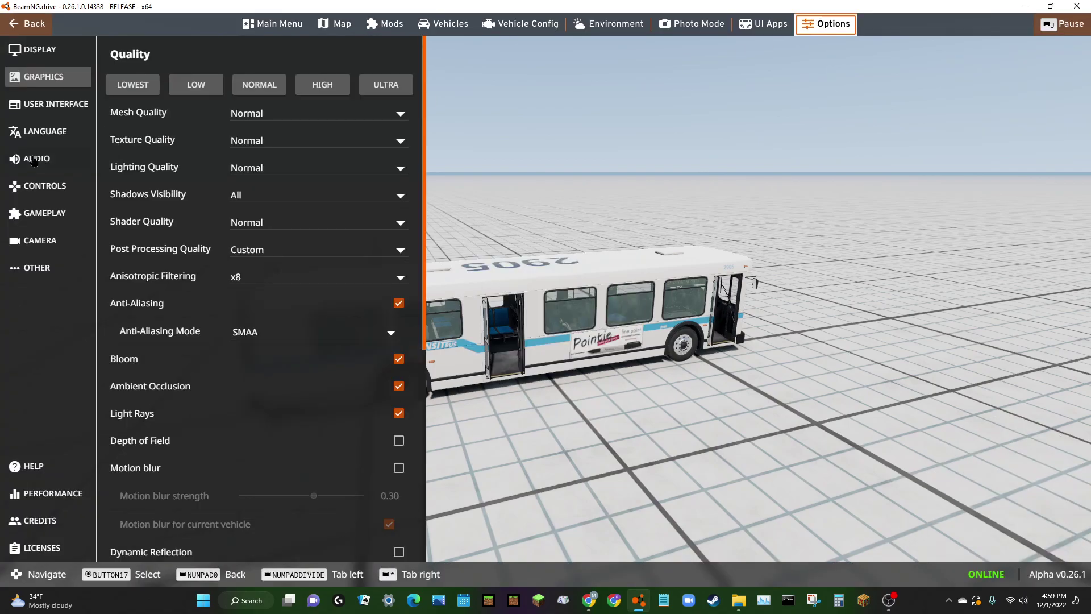
left_click(36, 159)
left_click(330, 174)
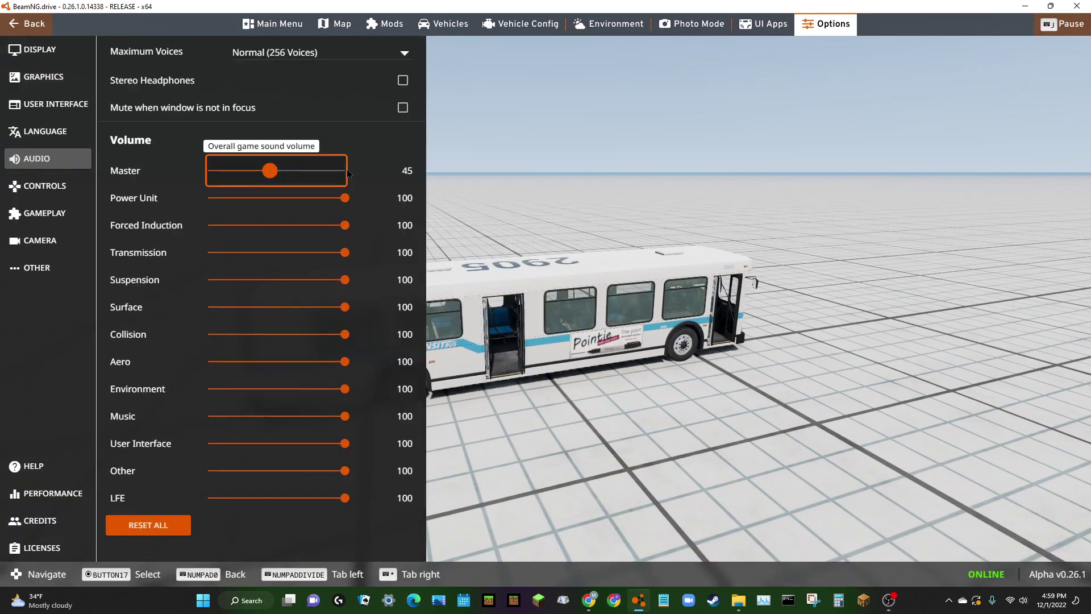
left_click(347, 173)
key("Escape")
key("Escape")
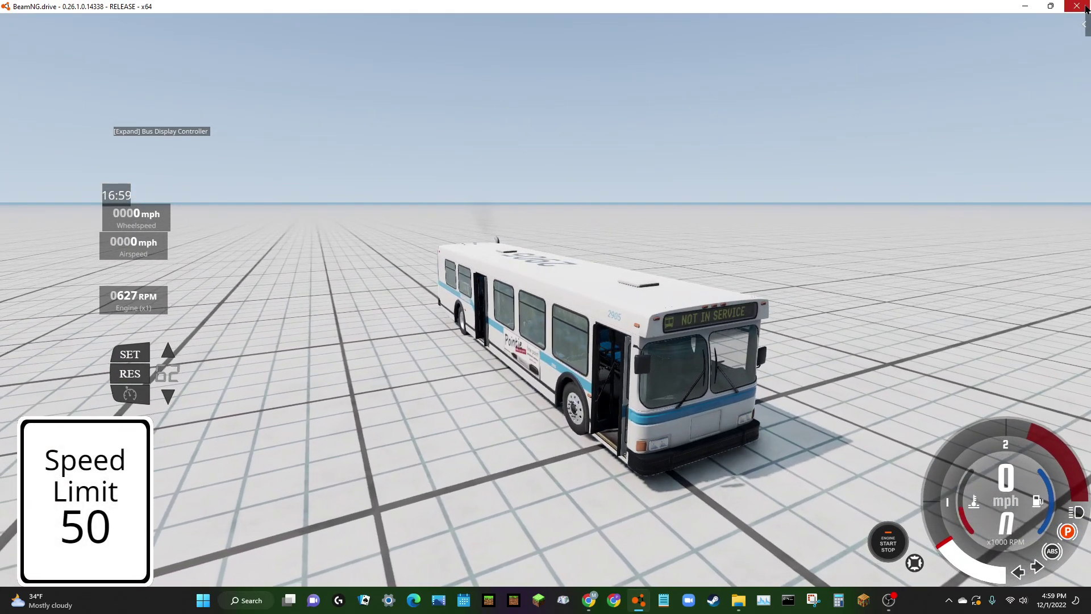
Toggle the rear differential between locked and open several times, leaving it open
left_click(1084, 24)
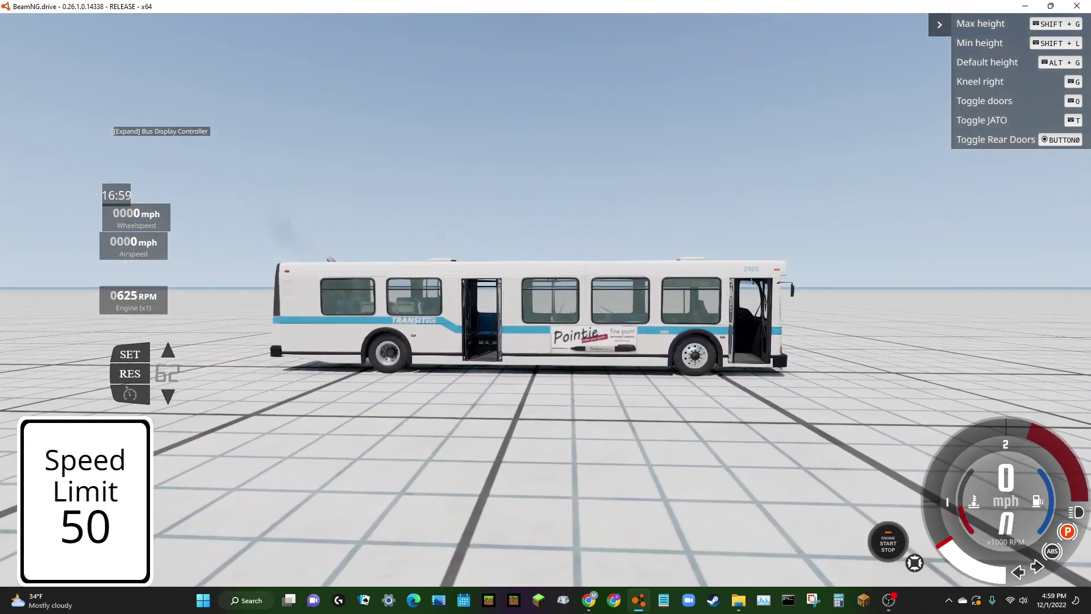
key("ctrl+d")
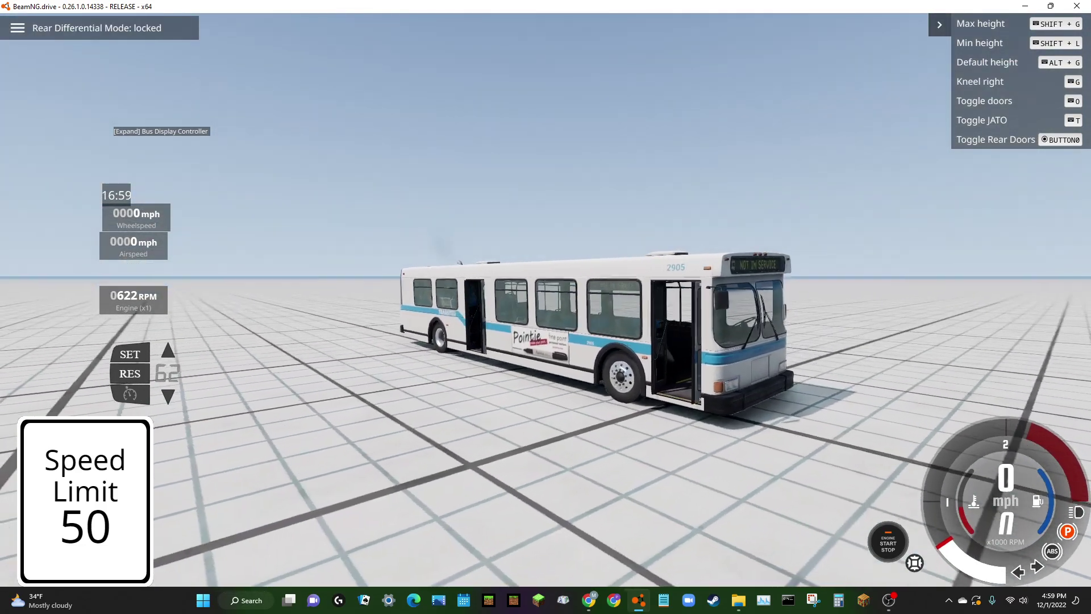
key("ctrl+d")
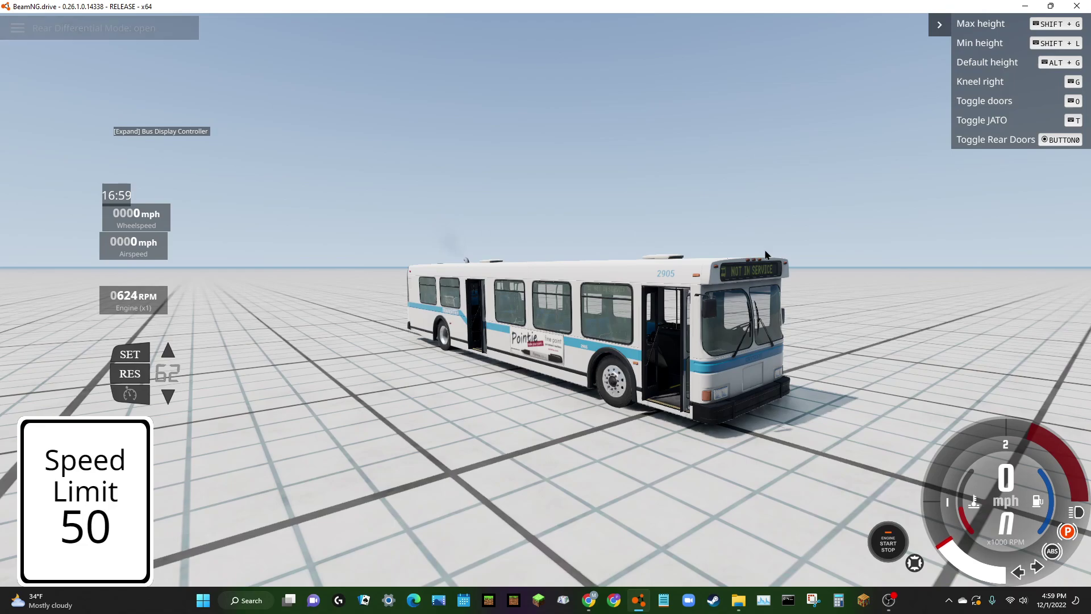
key("ctrl+d")
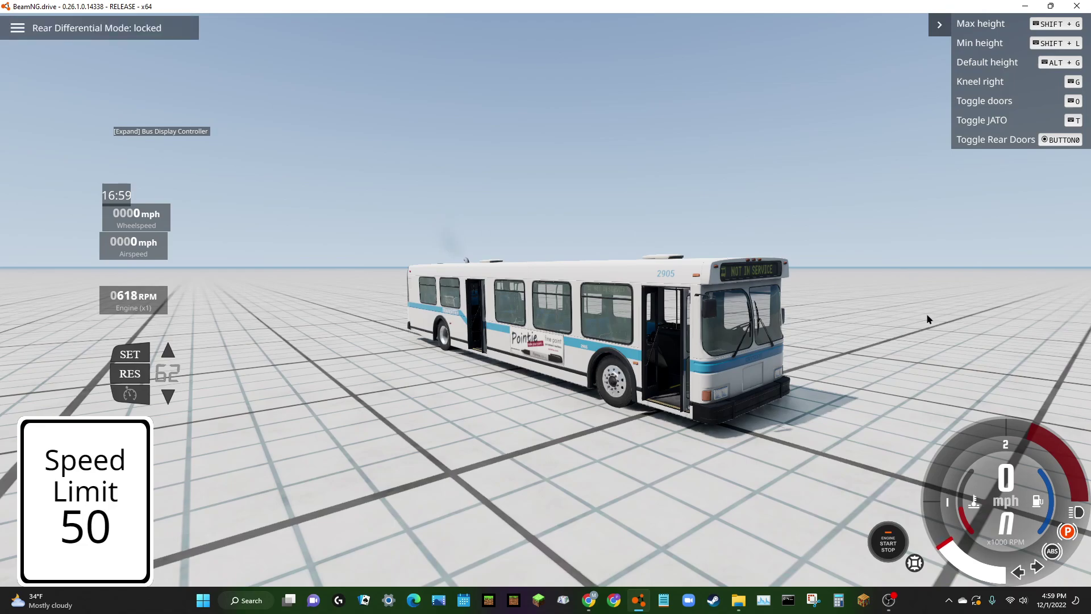
left_click(916, 567)
left_click(915, 567)
left_click(915, 566)
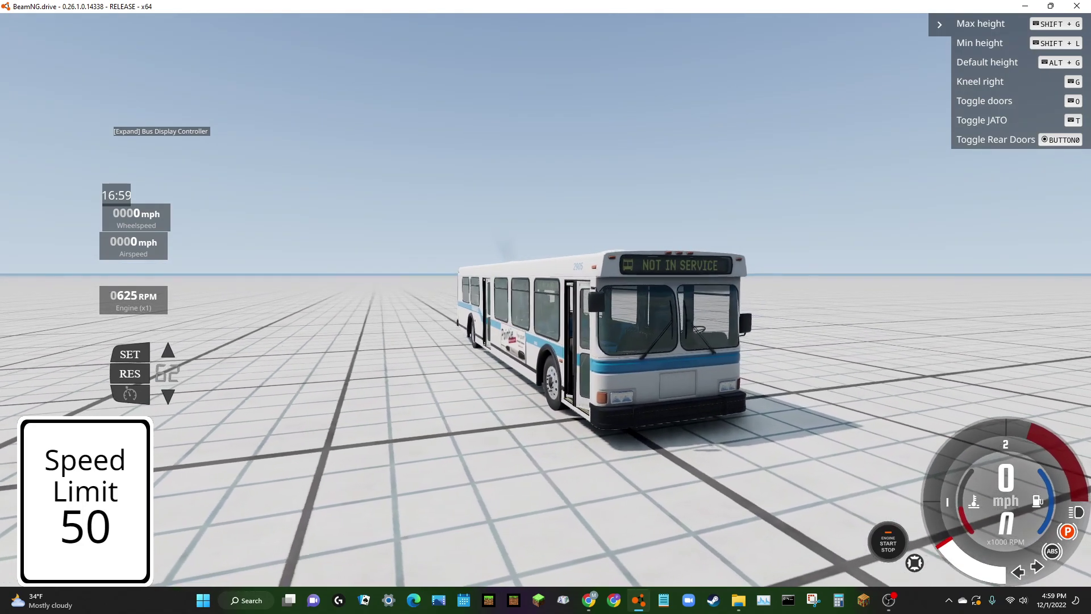
Close the bus's front and middle doors and orbit to a full side view
key("o")
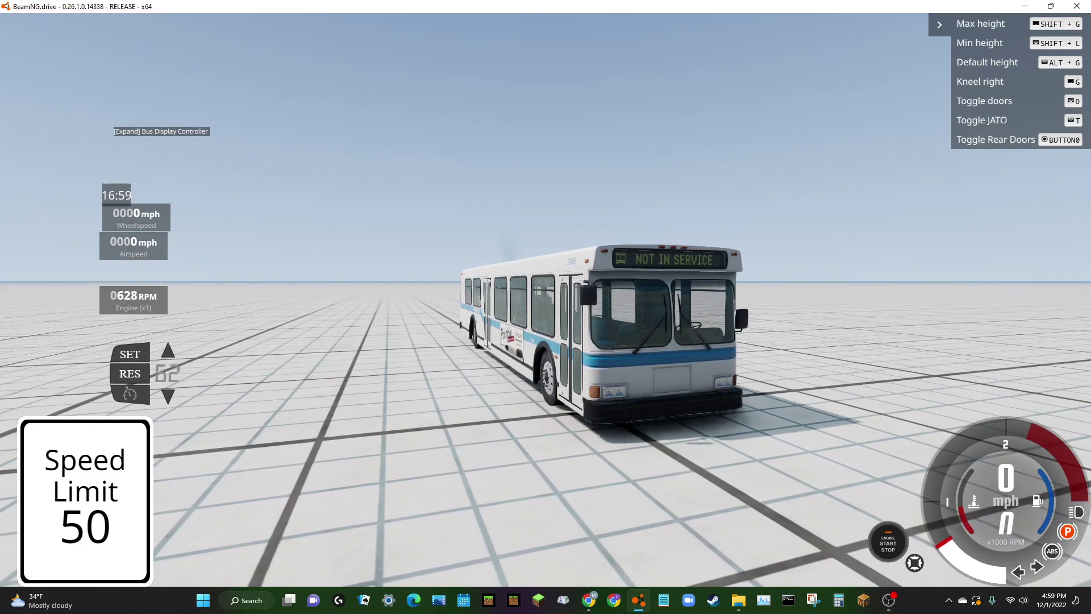
left_click_drag(737, 197, 512, 200)
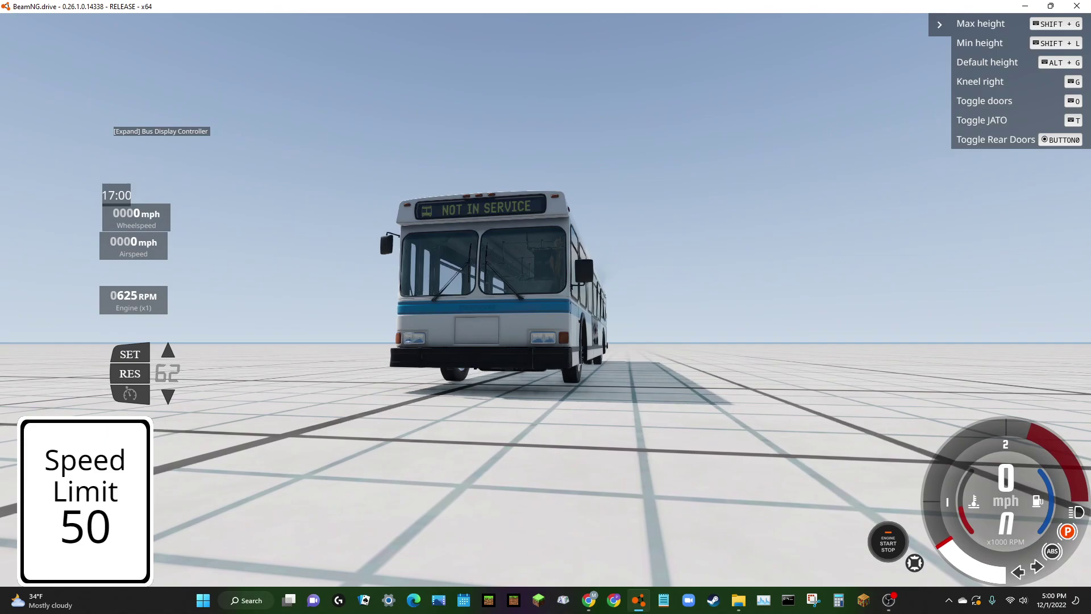
left_click_drag(568, 192, 738, 192)
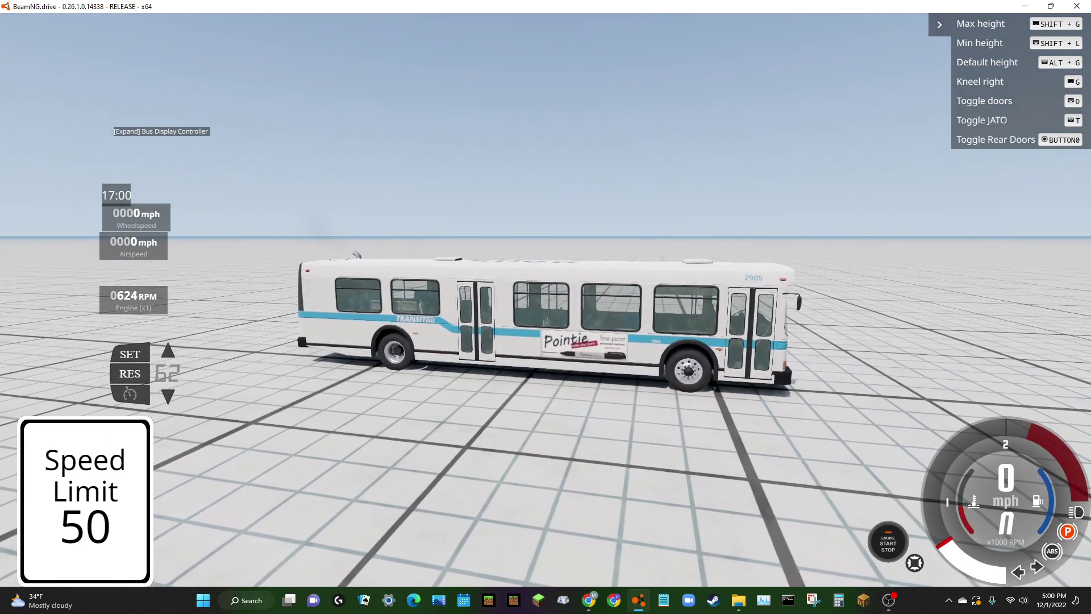
Open Options on the Controls bindings list, briefly expanding and collapsing Vehicle Specific
key("Escape")
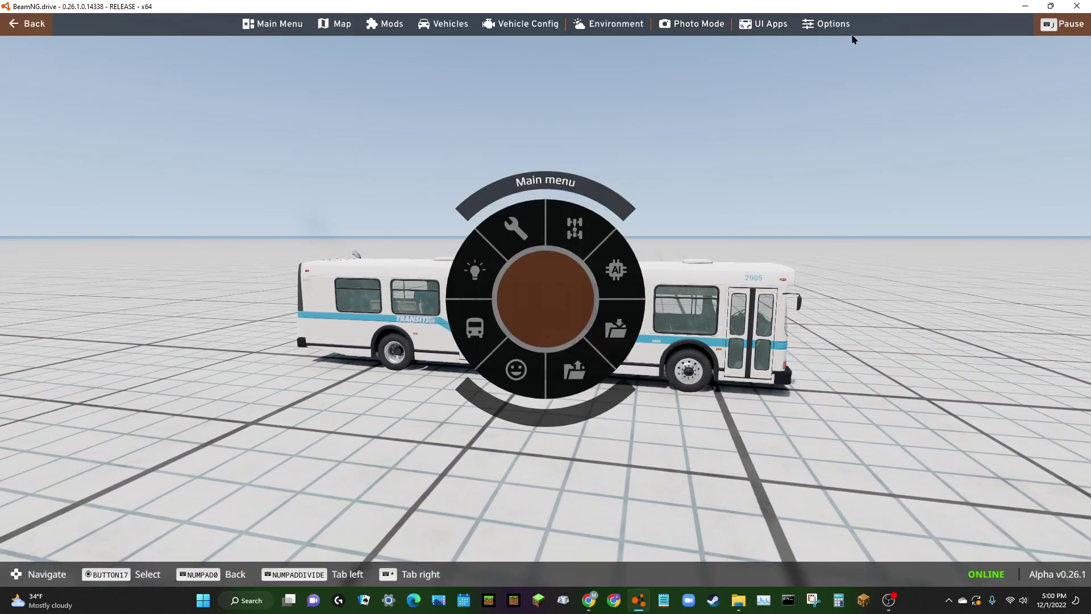
left_click(851, 29)
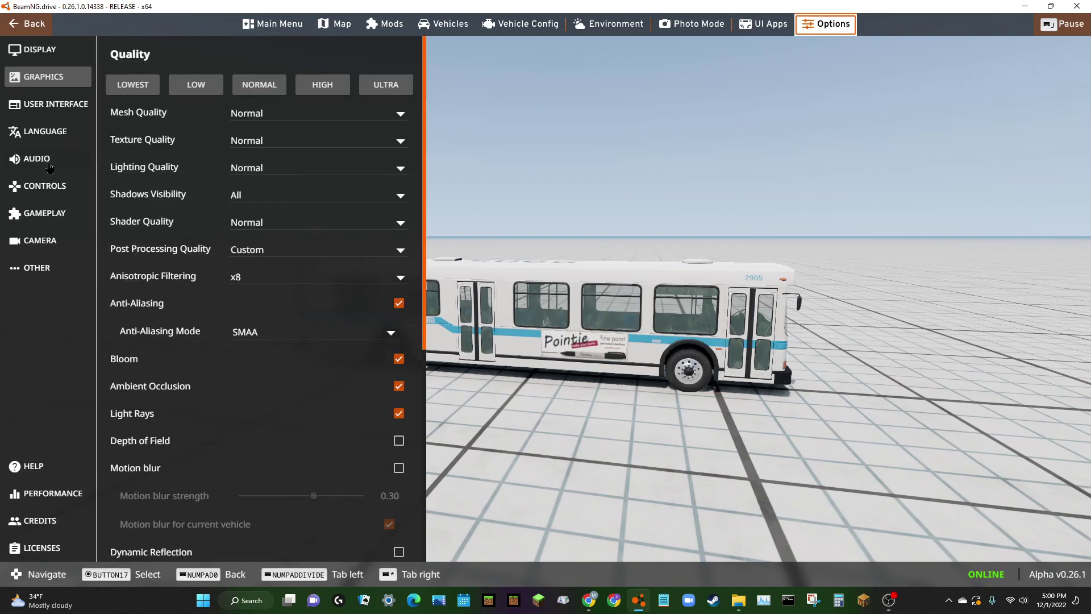
left_click(72, 190)
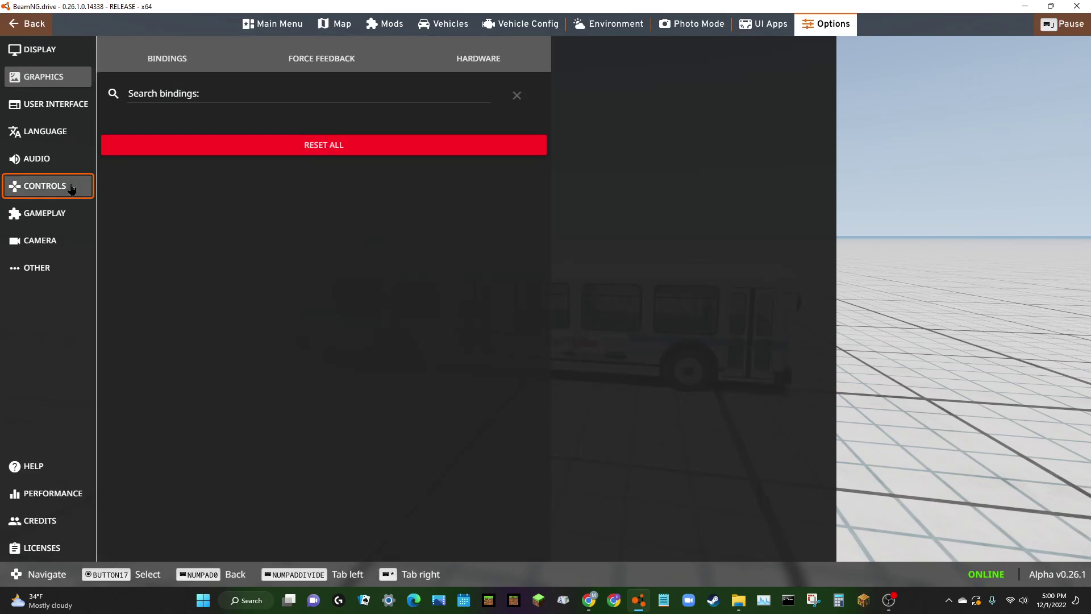
left_click(195, 139)
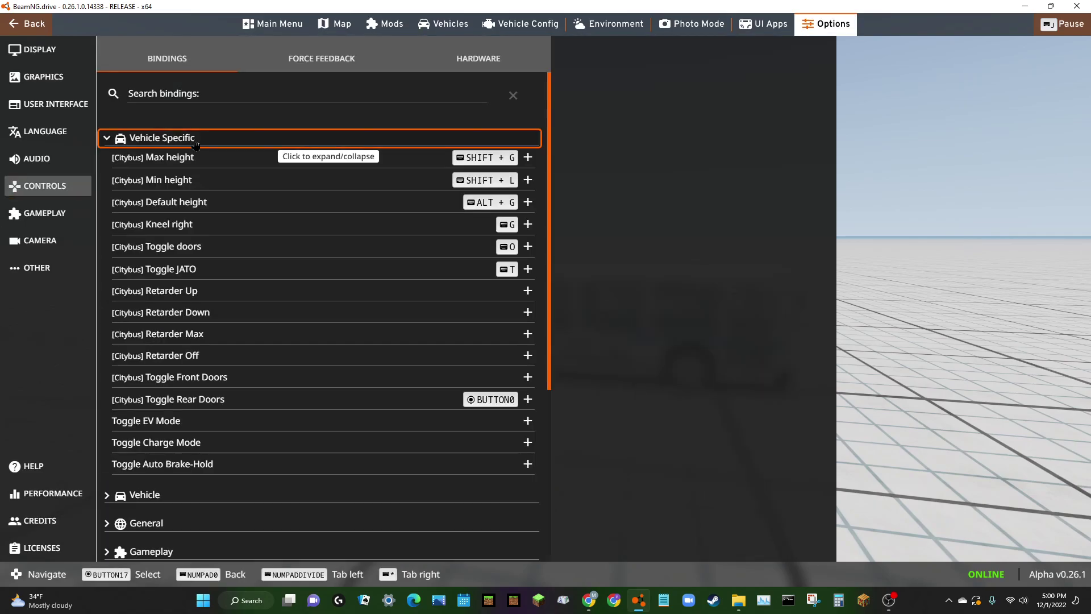
left_click(196, 142)
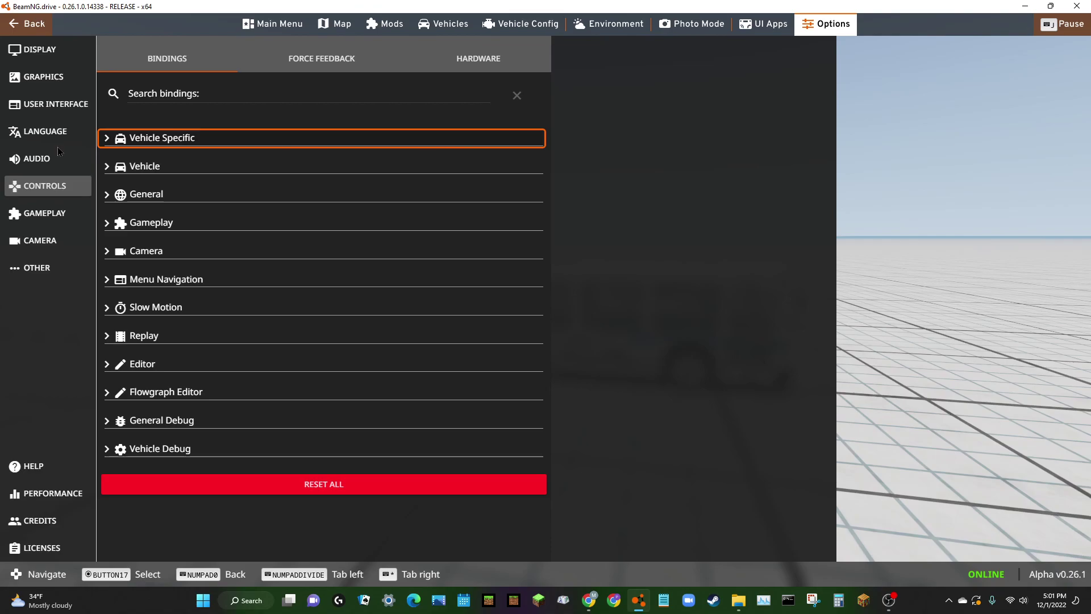
Expand Vehicle Specific to show the Citybus actions and select Toggle Rear Doors' binding
left_click(139, 147)
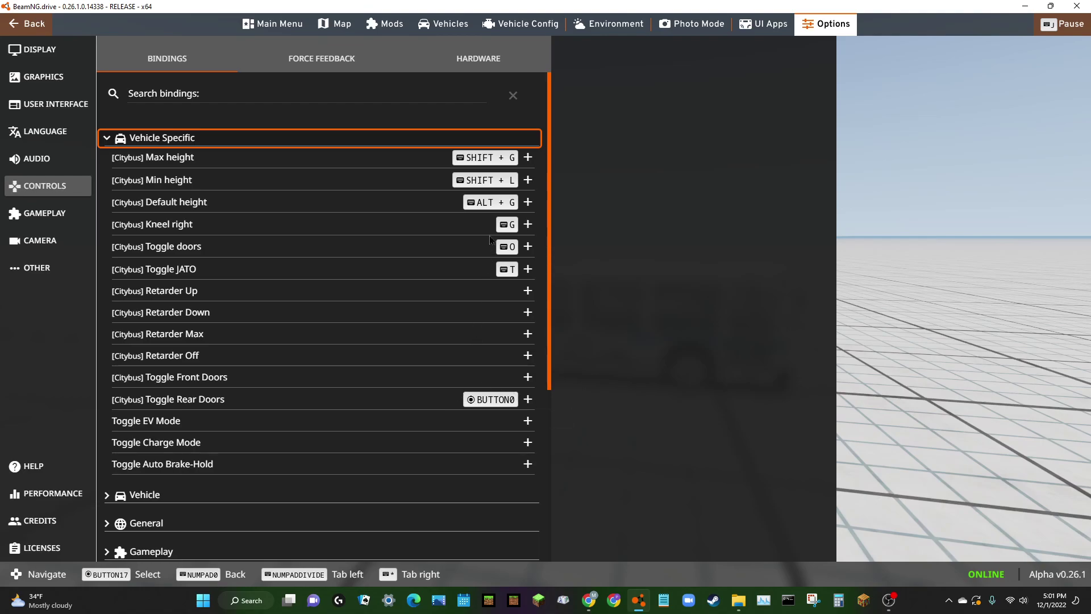
left_click(493, 404)
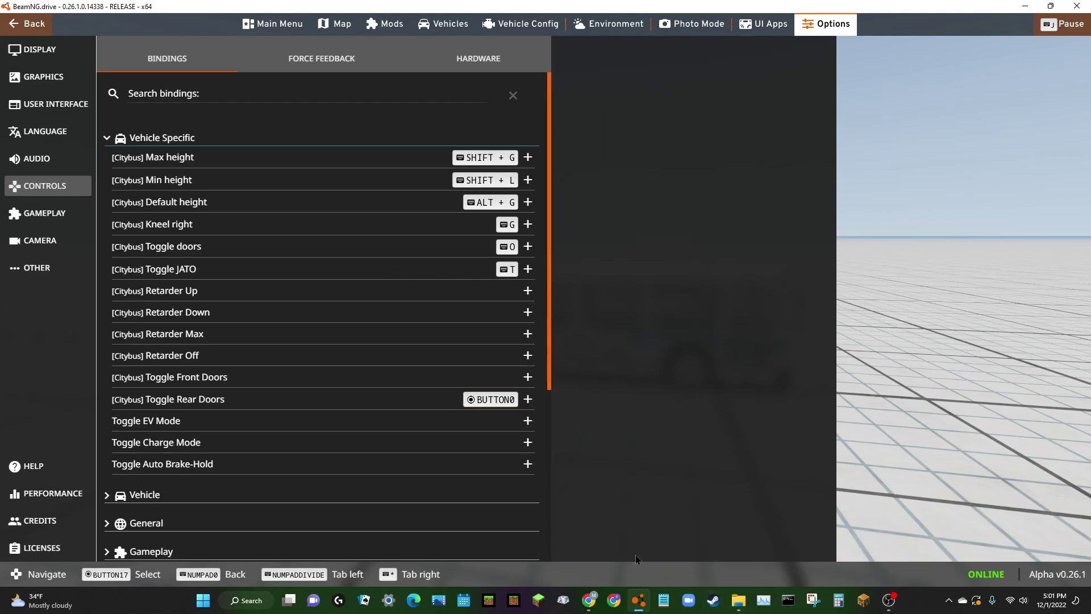
Cancel a mouse rebind of Toggle Rear Doors, keeping BUTTON0, and reopen its details
left_click(490, 399)
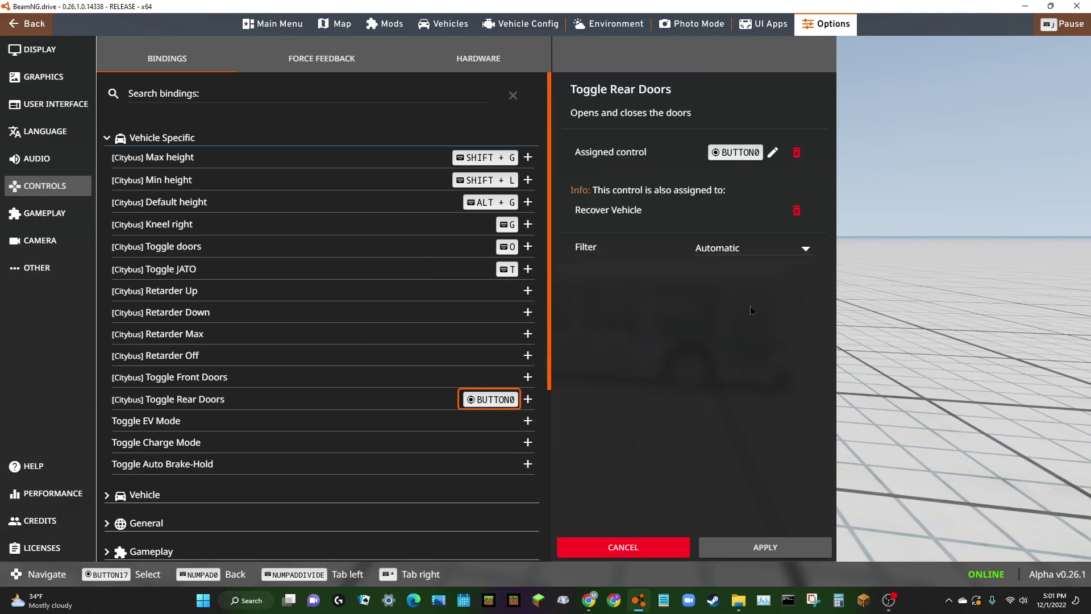
left_click(749, 156)
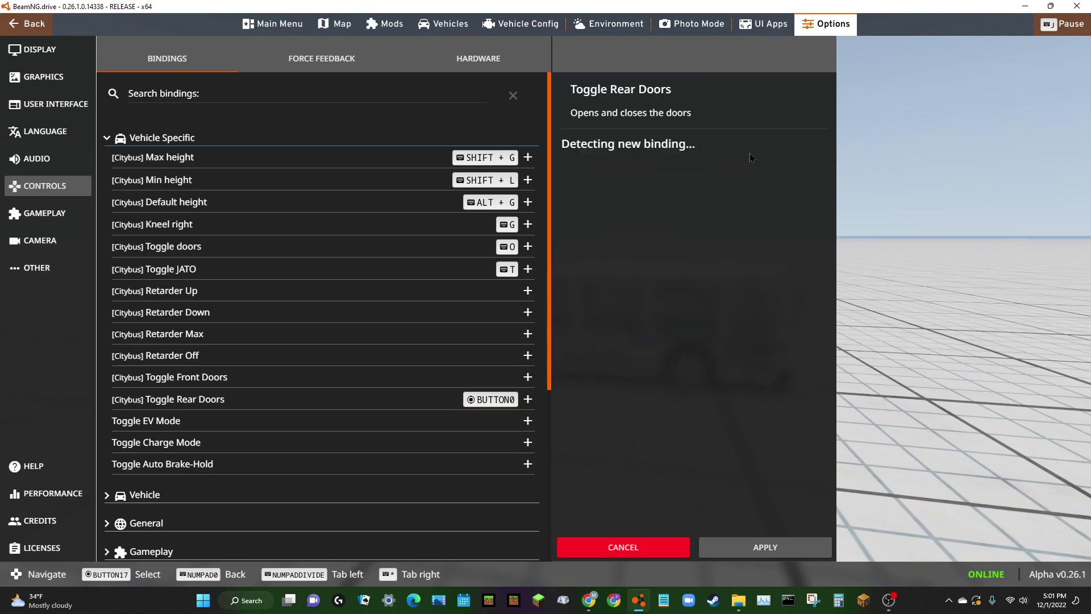
left_click(662, 550)
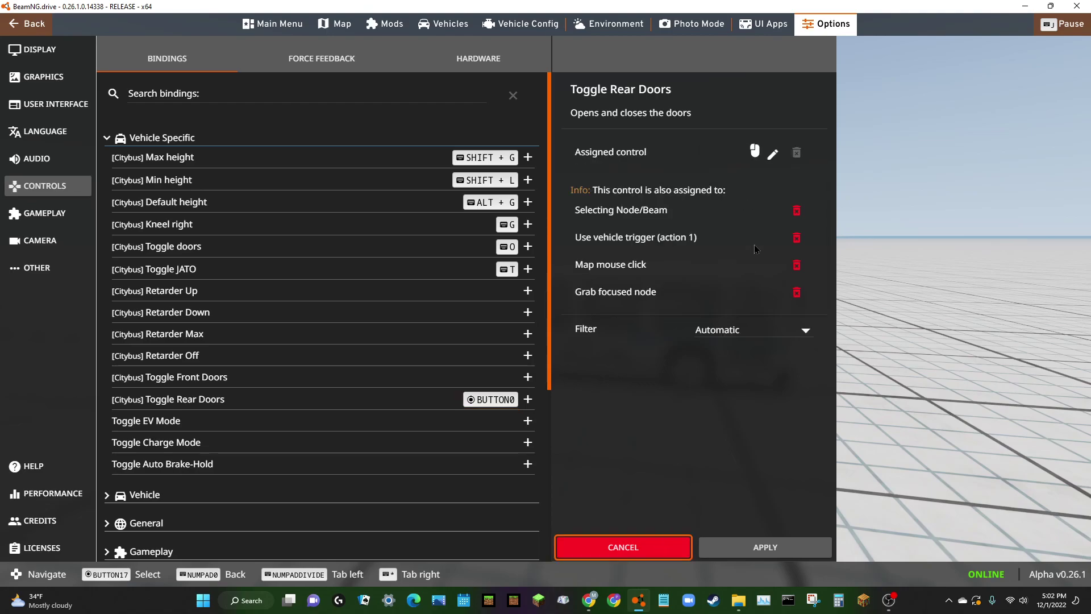
left_click(666, 553)
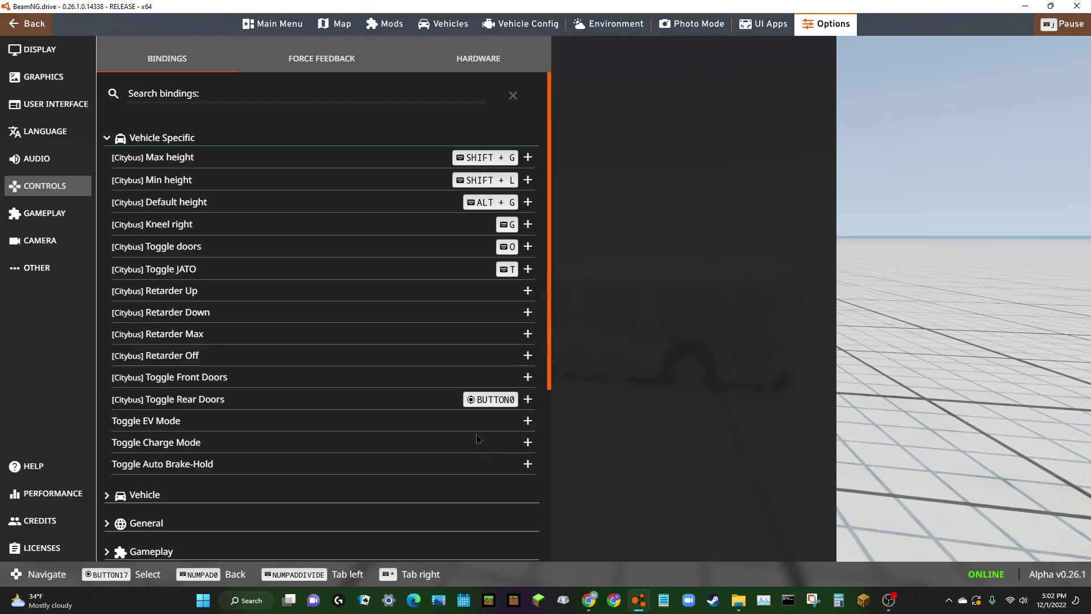
left_click(496, 401)
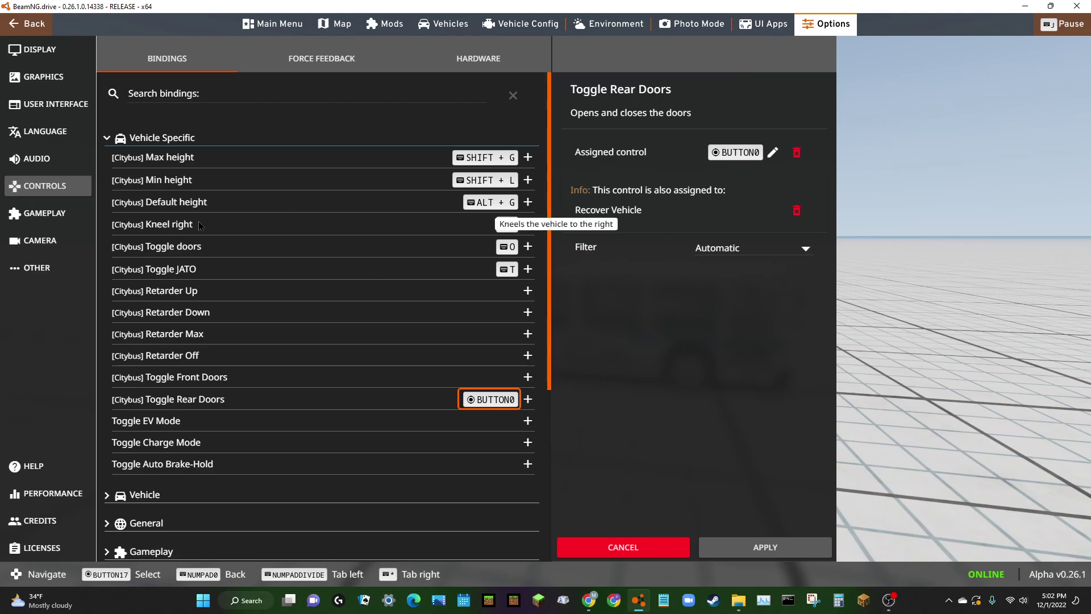
scroll(199, 225, "down", 5)
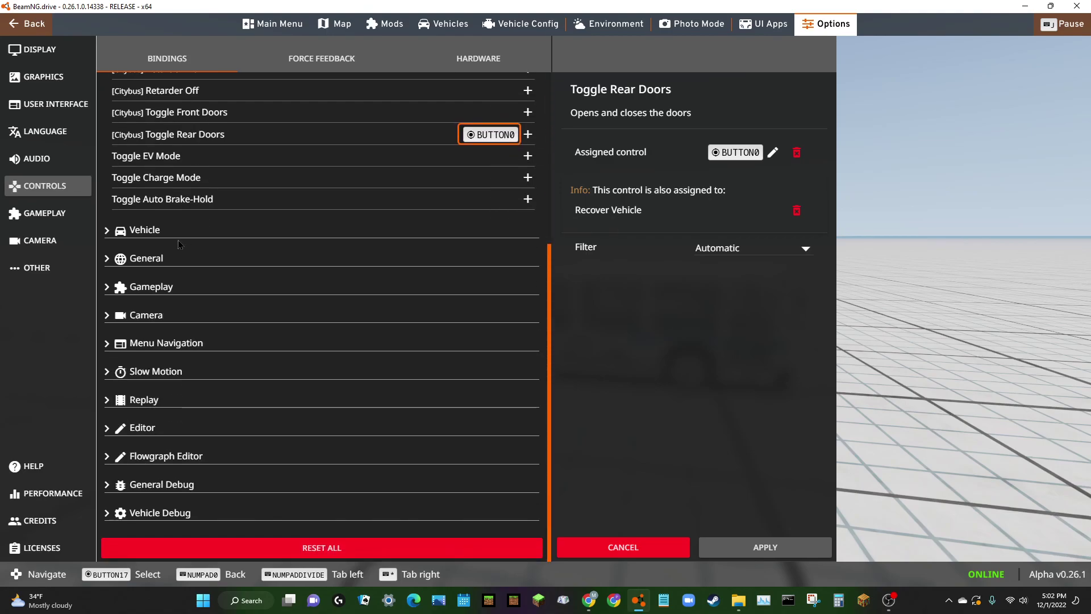
Expand the Vehicle bindings category and collapse Vehicle Specific
left_click(177, 233)
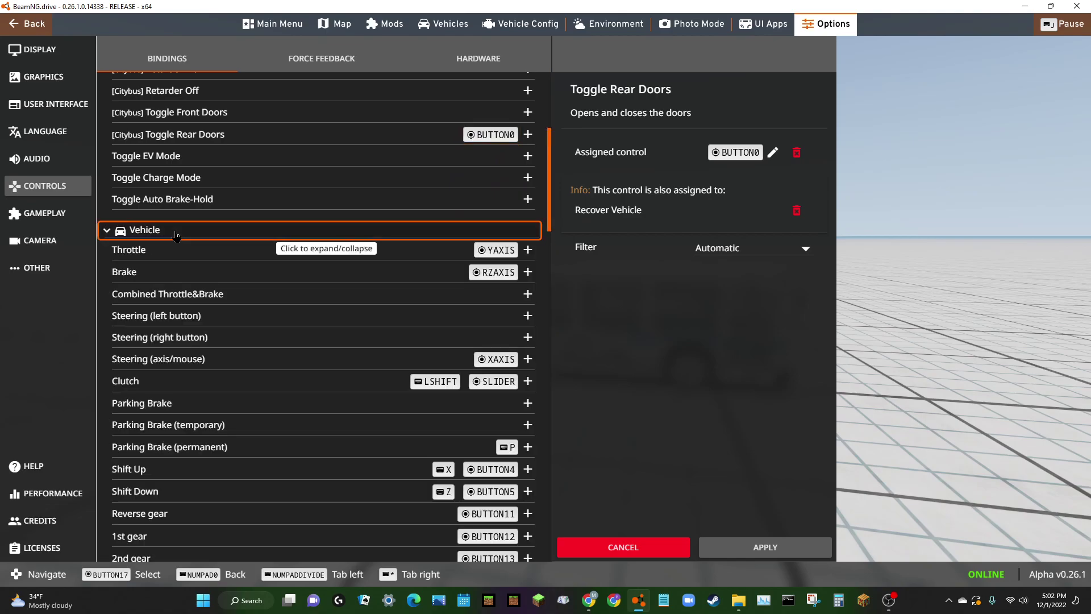
scroll(198, 221, "up", 5)
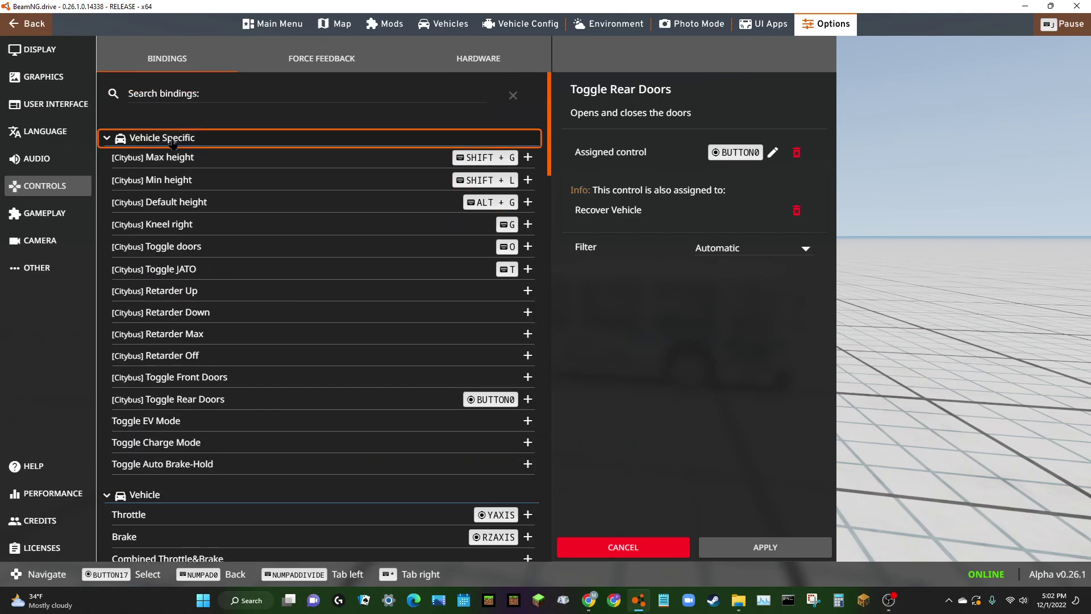
left_click(170, 139)
scroll(212, 288, "down", 2)
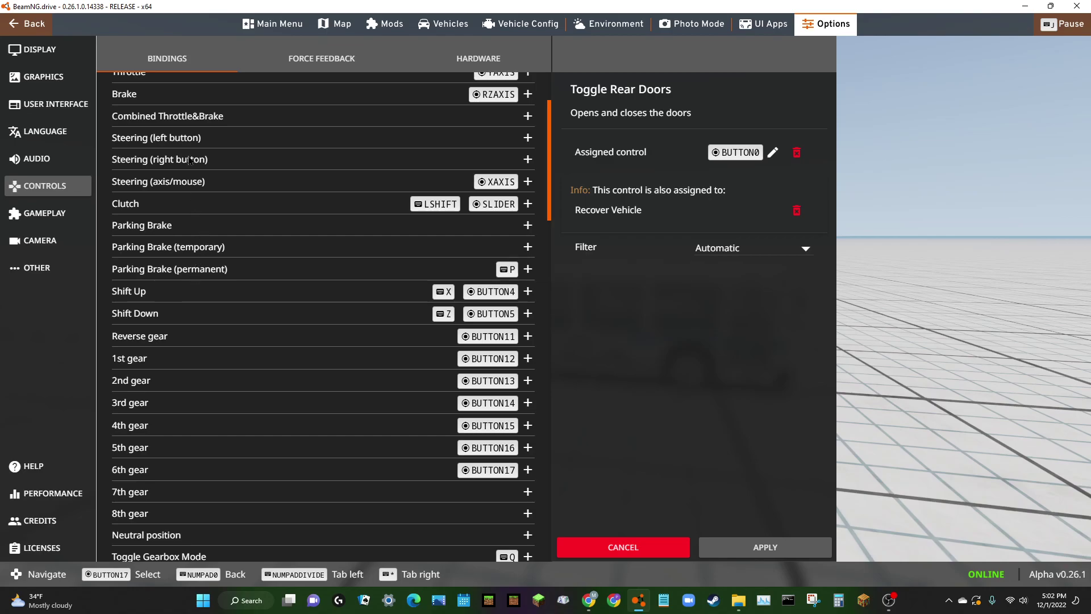
scroll(191, 143, "up", 1)
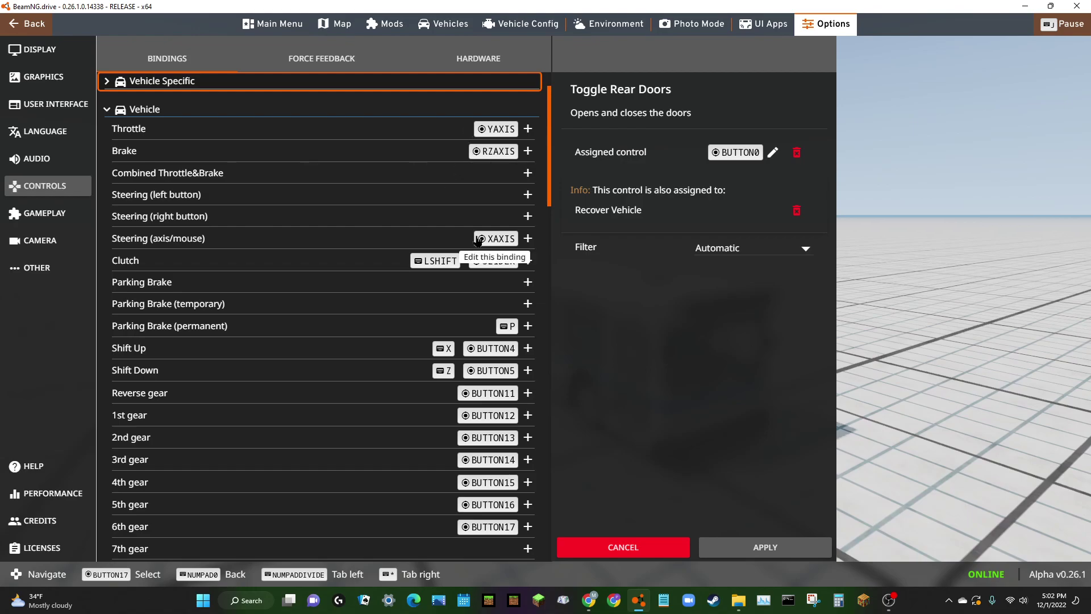
Cancel a new Combined Throttle&Brake binding, leaving it unbound, and scroll through Vehicle bindings
left_click(528, 173)
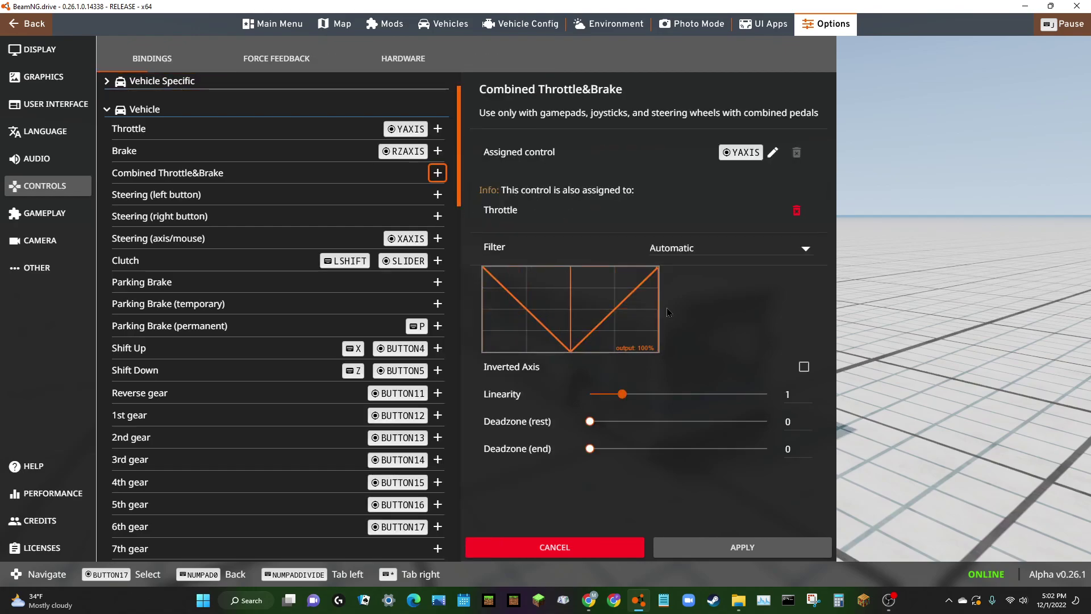
left_click(595, 543)
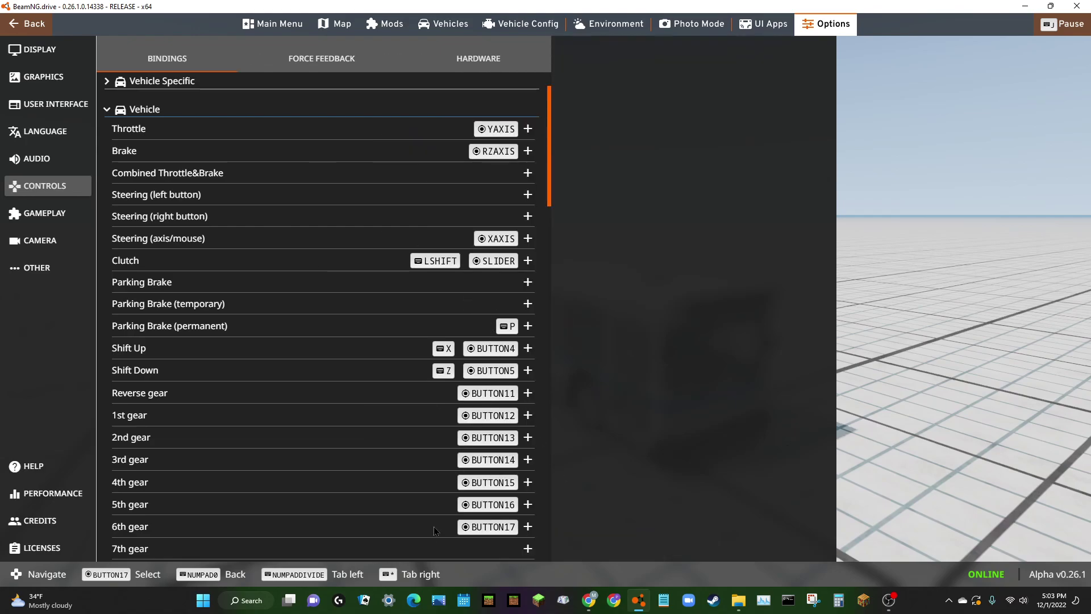
scroll(443, 445, "down", 7)
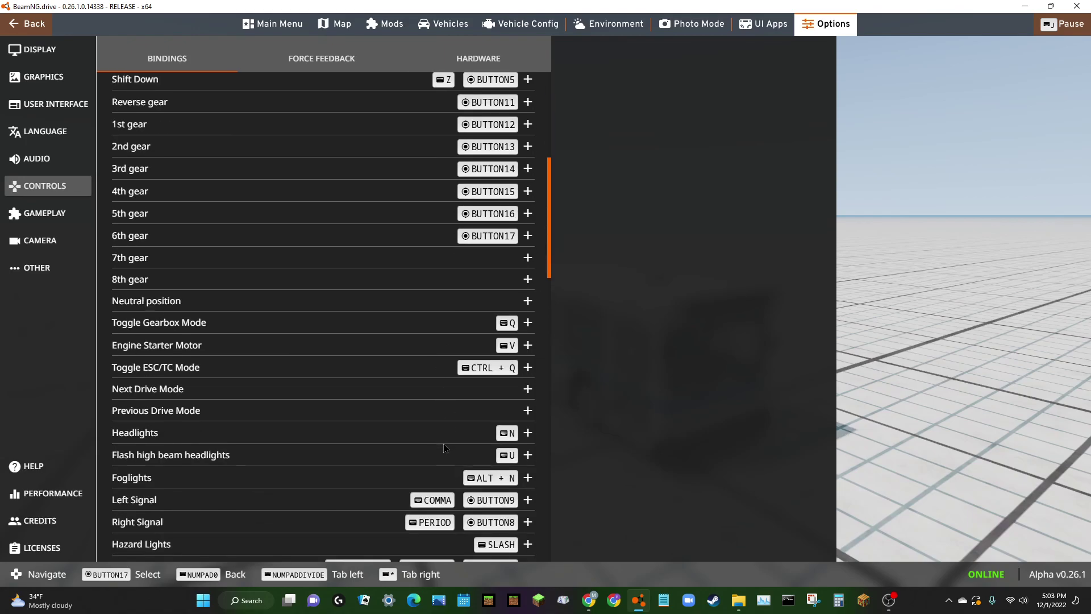
scroll(444, 447, "down", 5)
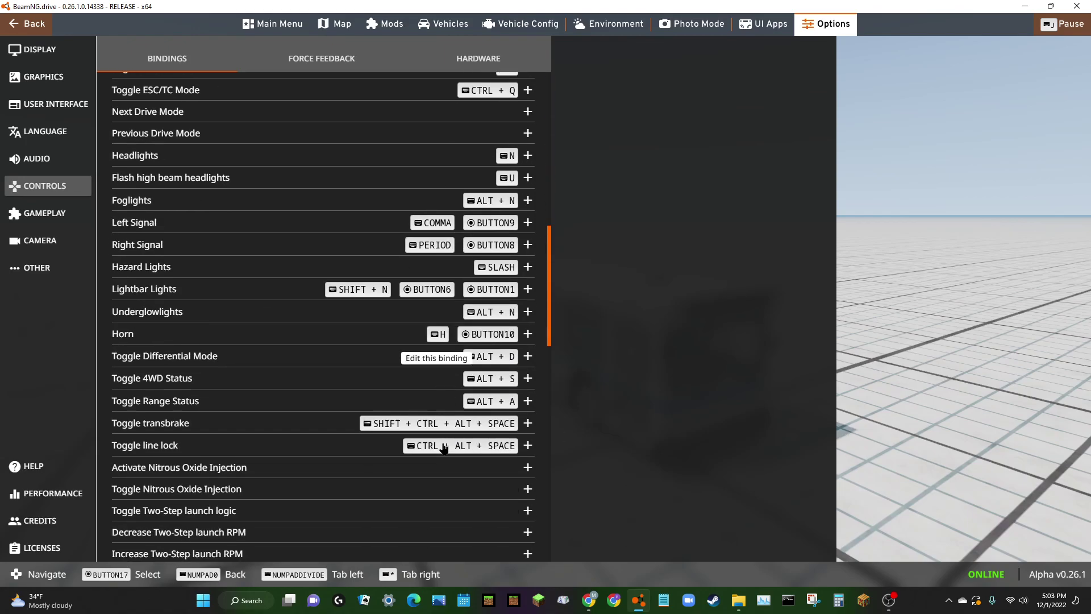
scroll(445, 447, "up", 6)
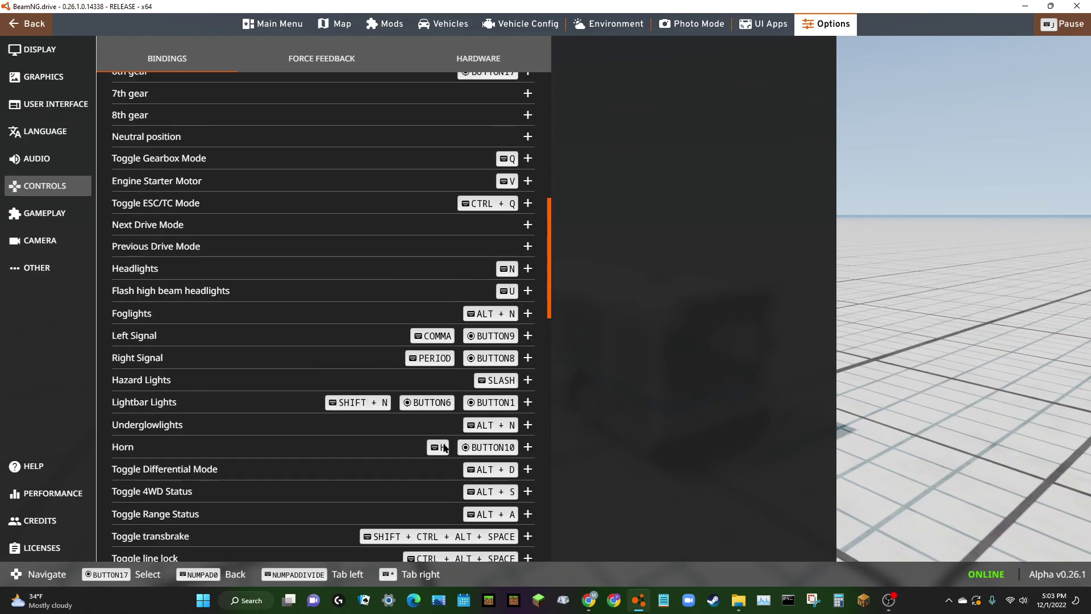
scroll(443, 446, "up", 3)
scroll(444, 446, "down", 9)
scroll(444, 448, "up", 1)
scroll(445, 448, "down", 6)
scroll(444, 447, "down", 6)
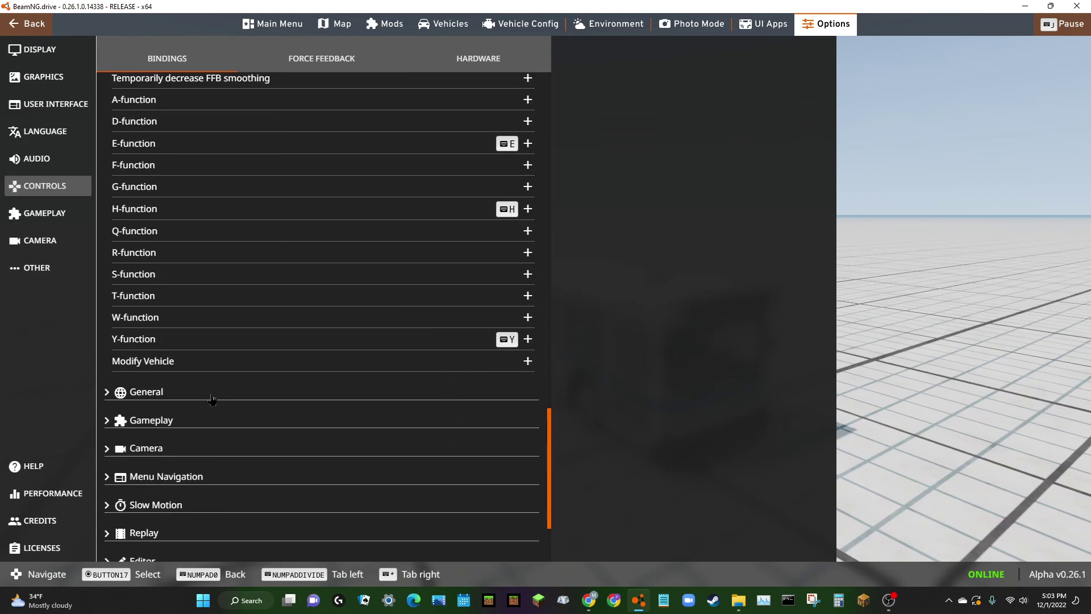
Expand General to show the Pause, Quit Game, fullscreen and screenshot shortcuts
left_click(212, 397)
scroll(212, 398, "down", 1)
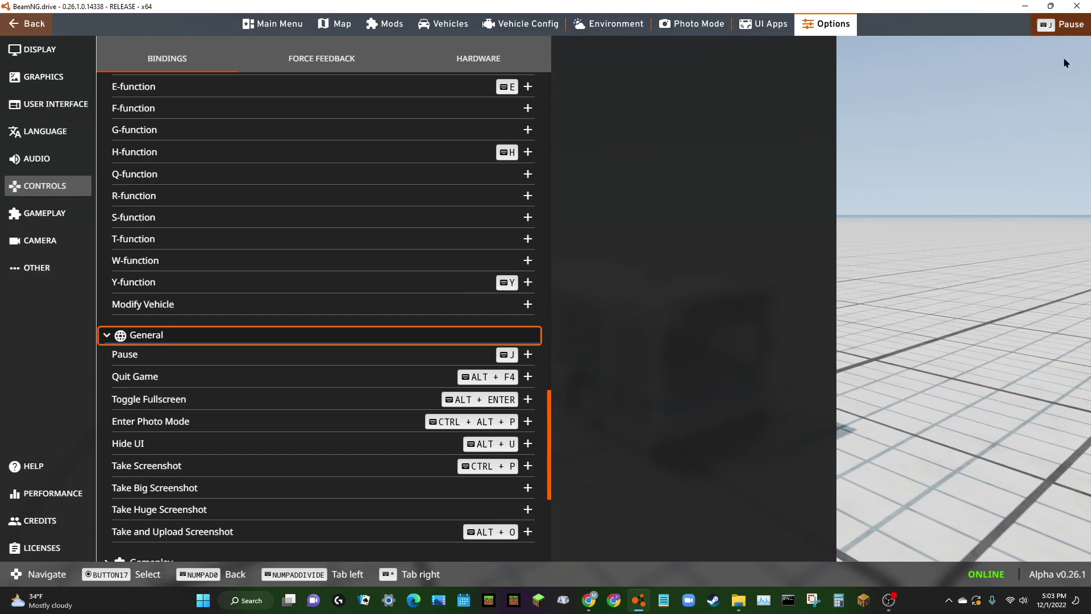
mouse_move(1066, 63)
left_mouse_down()
mouse_move(1025, 75)
mouse_move(1014, 117)
left_mouse_up()
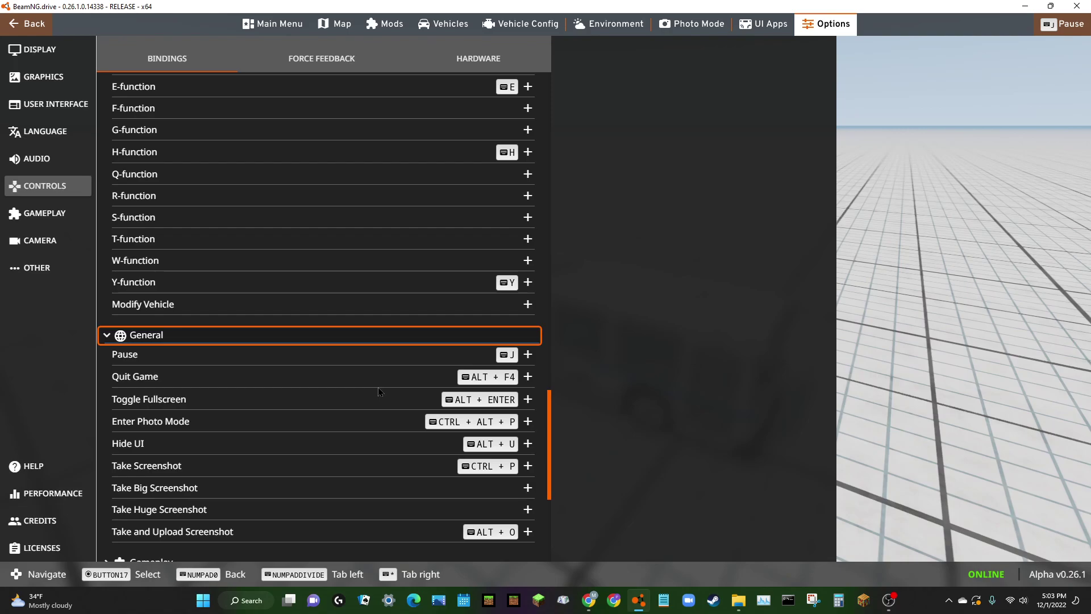
scroll(377, 387, "down", 3)
Expand Gameplay, scroll through its actions, then switch to the OBS Studio window
left_click(315, 392)
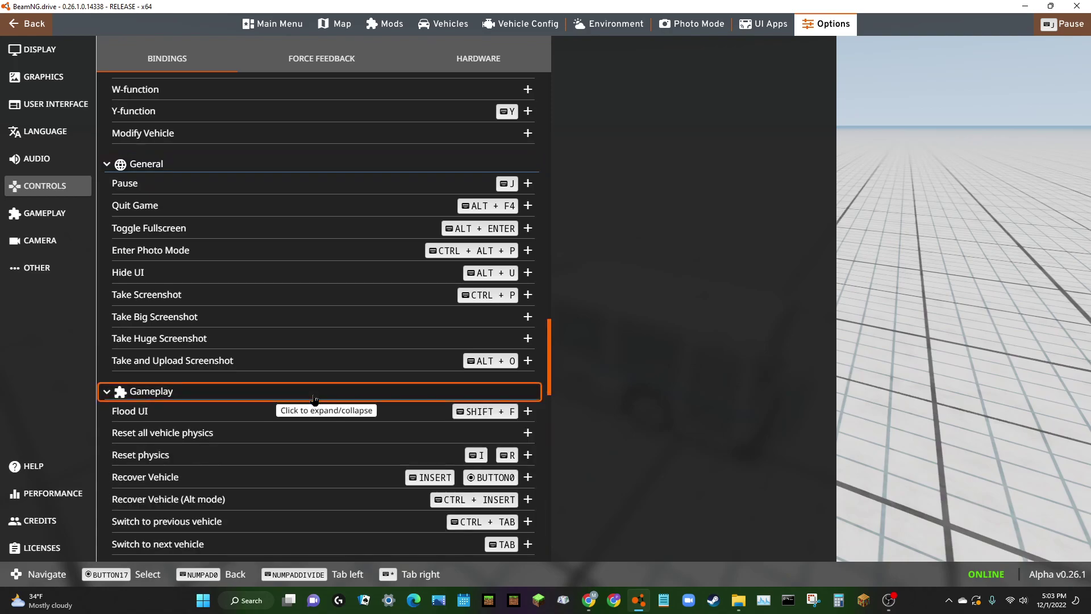
scroll(317, 405, "down", 2)
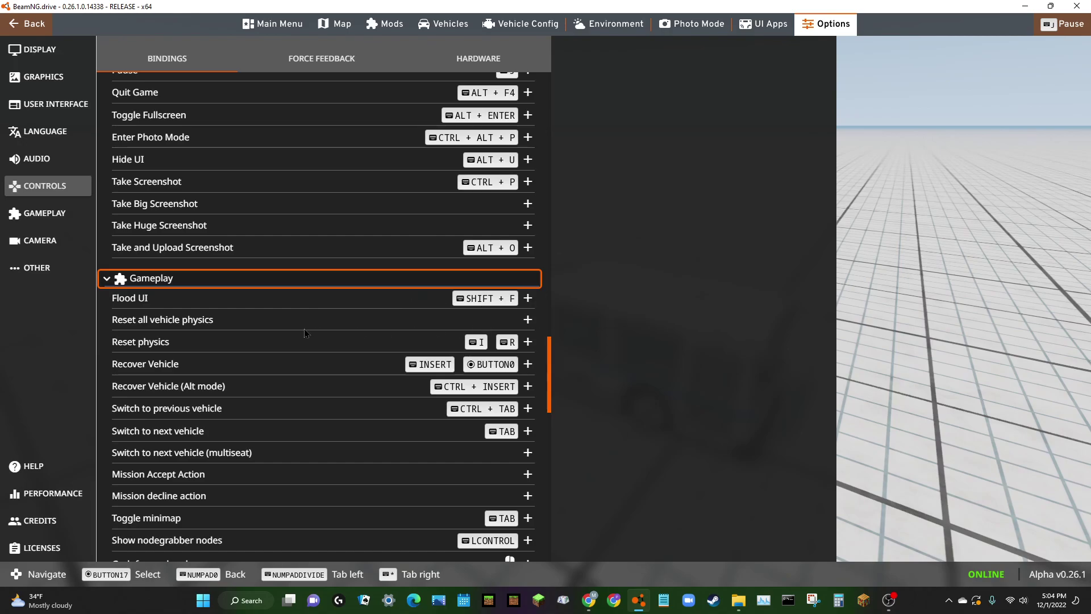
scroll(336, 418, "down", 7)
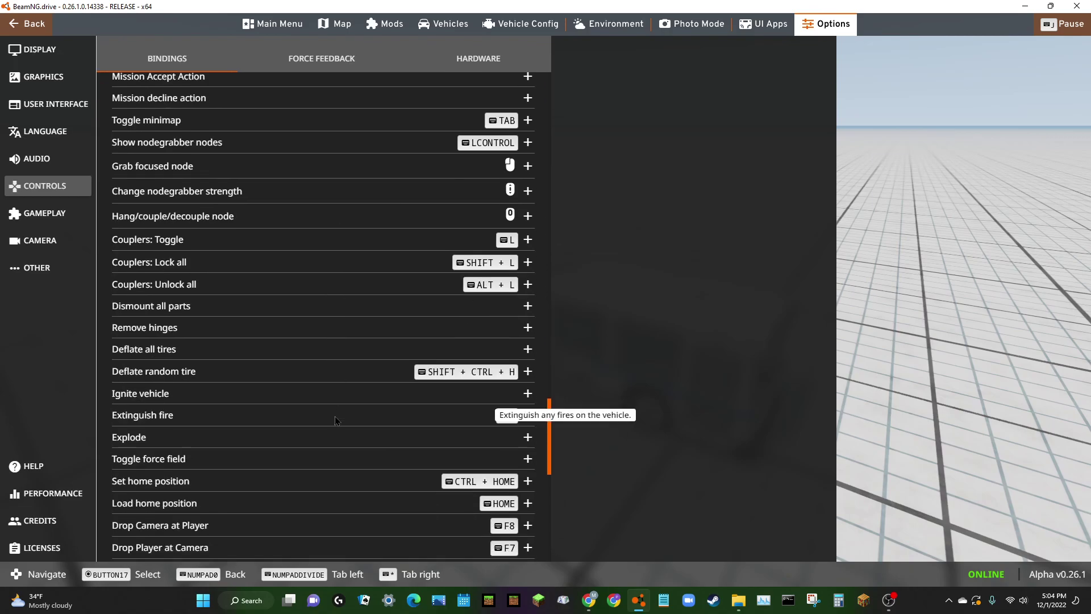
left_click(884, 608)
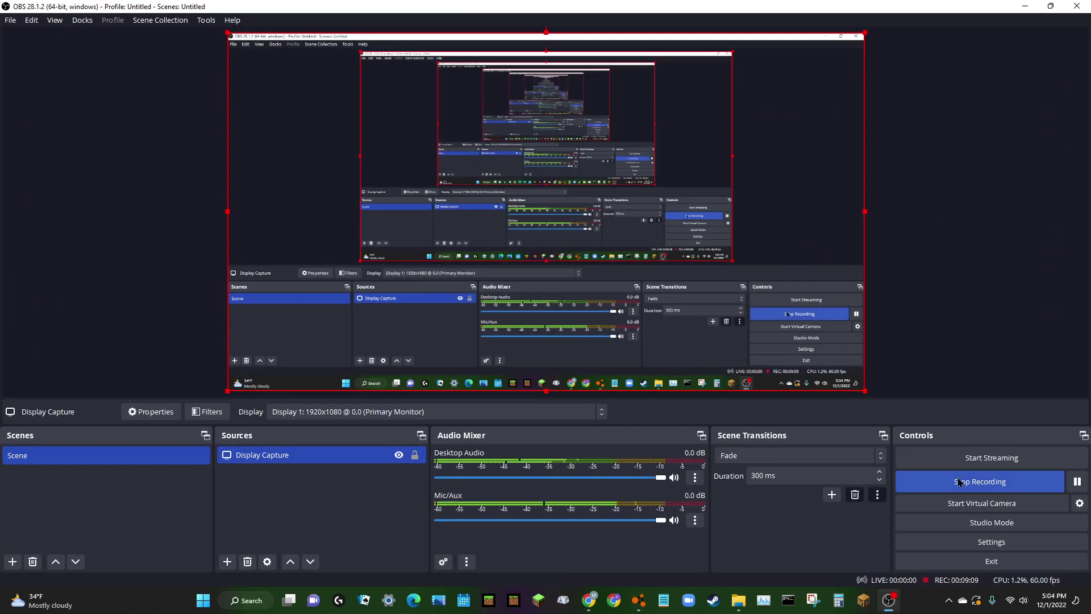